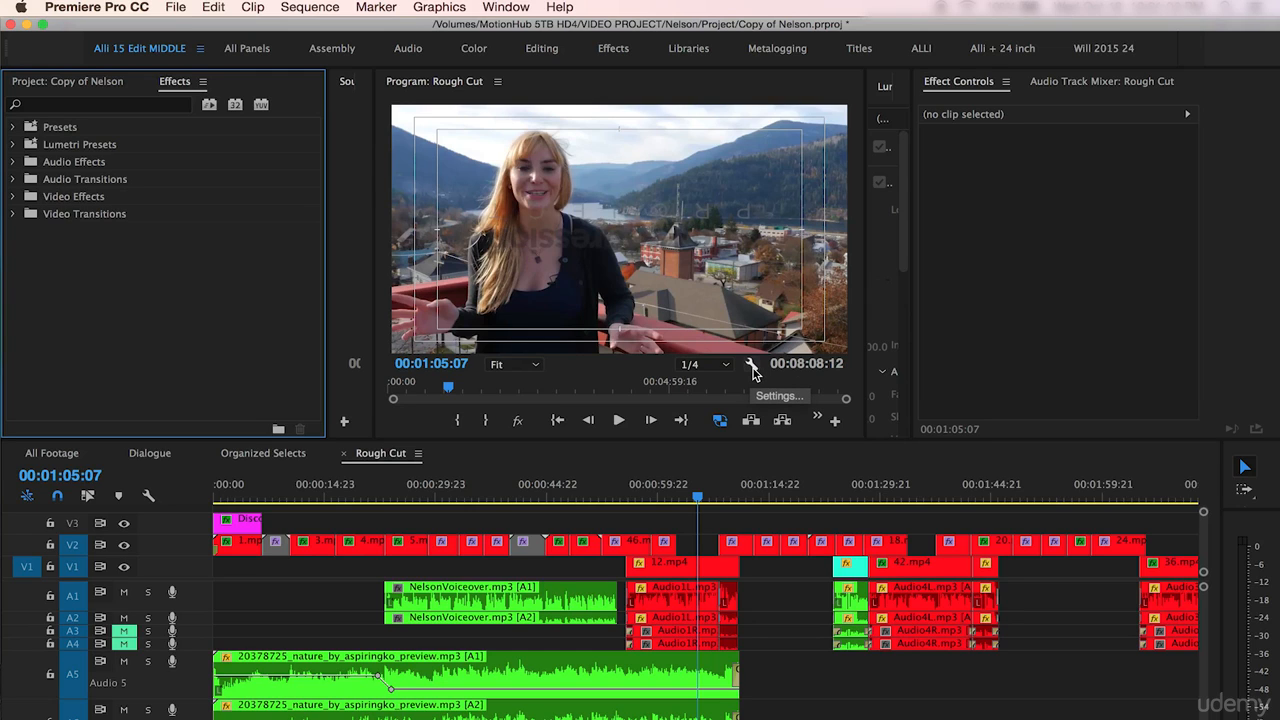
pyautogui.click(751, 369)
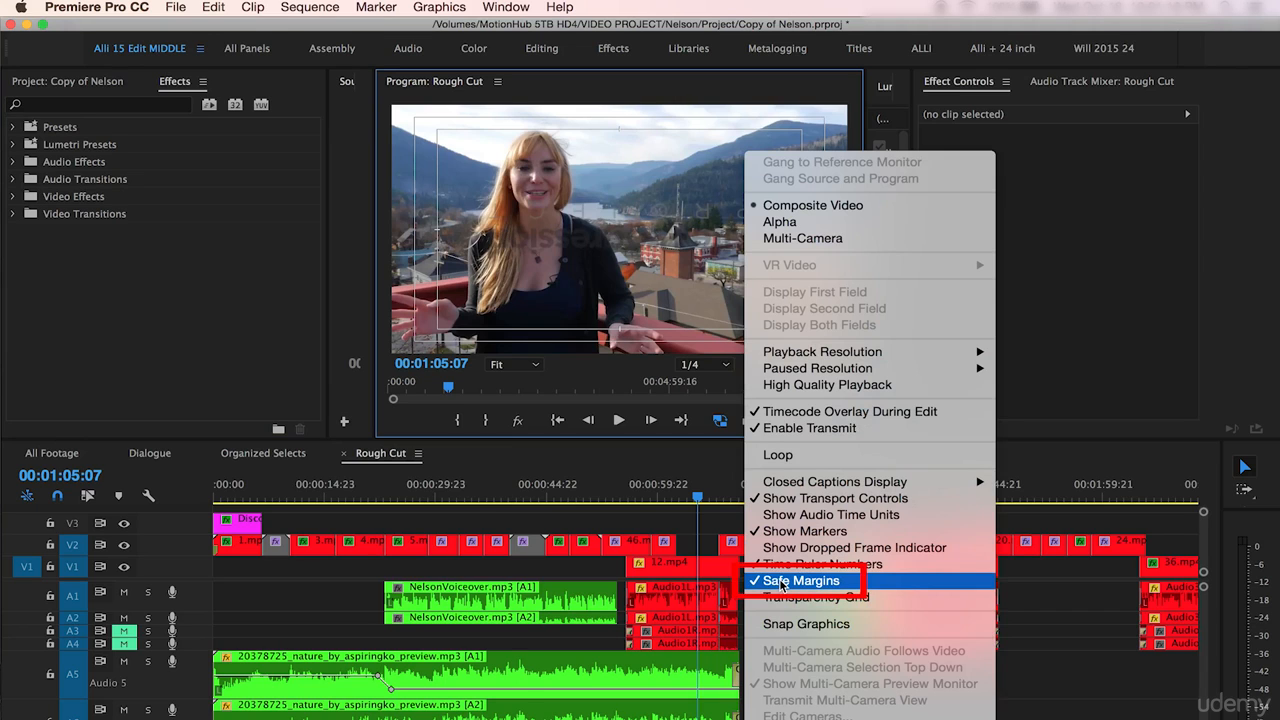
pyautogui.click(668, 456)
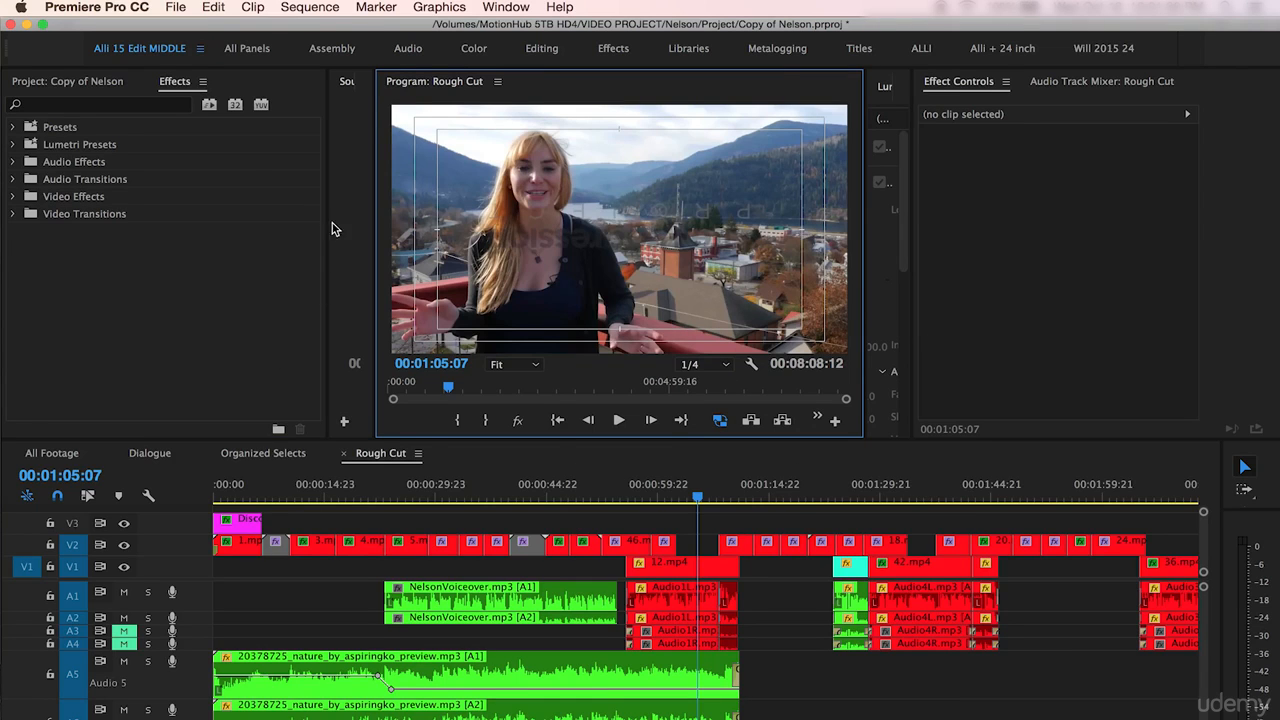
# - Create a new 1920 x 1080 legacy title with the default settings
pyautogui.click(175, 6)
pyautogui.moveTo(190, 28)
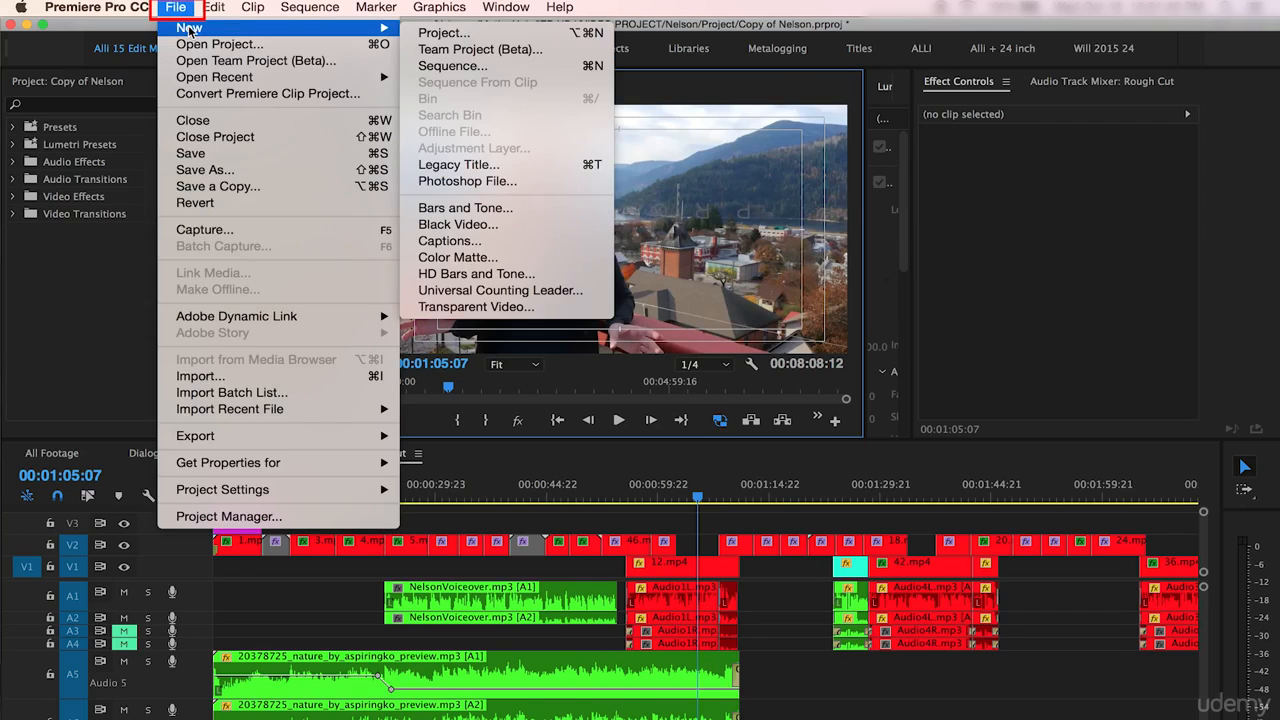
pyautogui.click(480, 165)
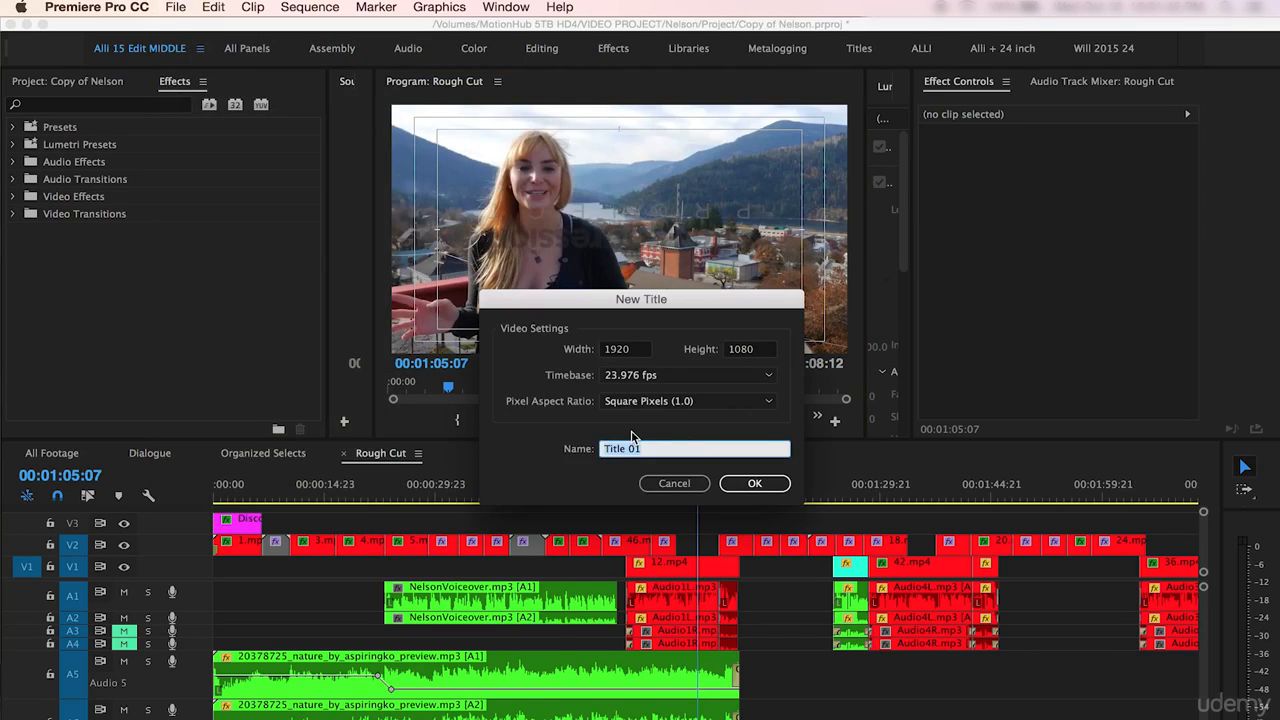
pyautogui.click(754, 484)
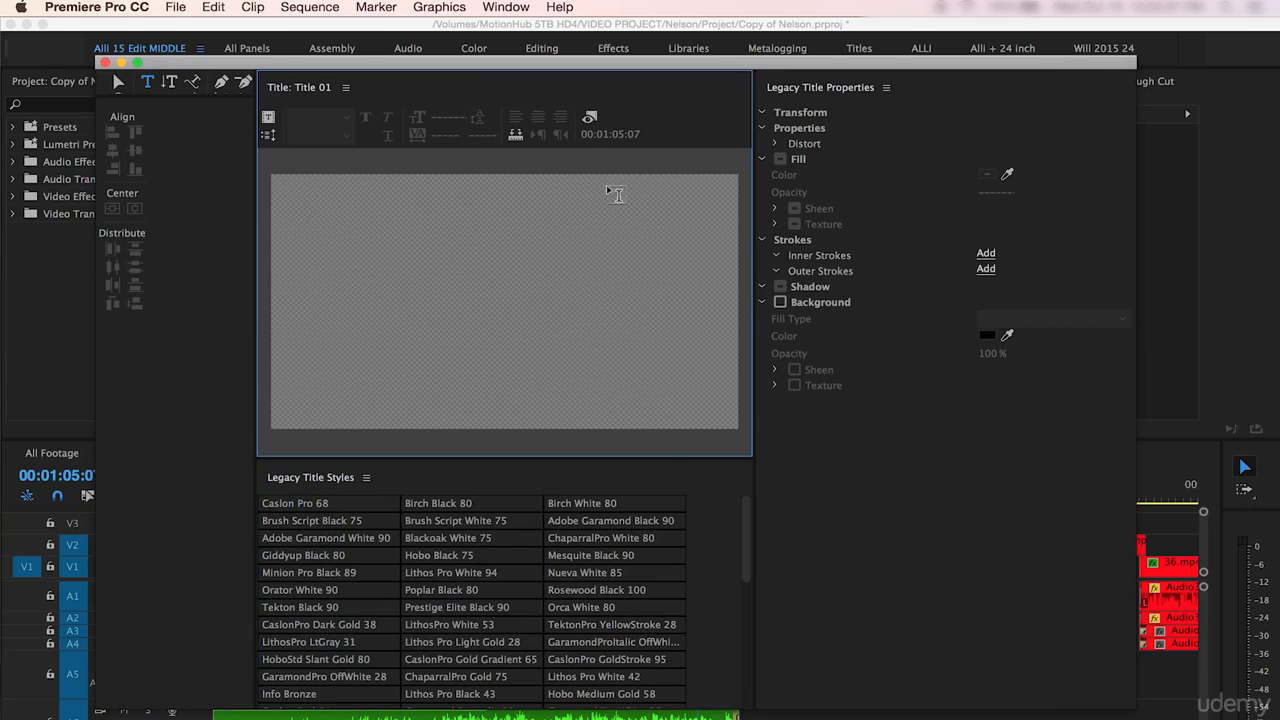
# - Show the background video in the title window and type the presenter's full name near the lower right of the frame
pyautogui.click(590, 119)
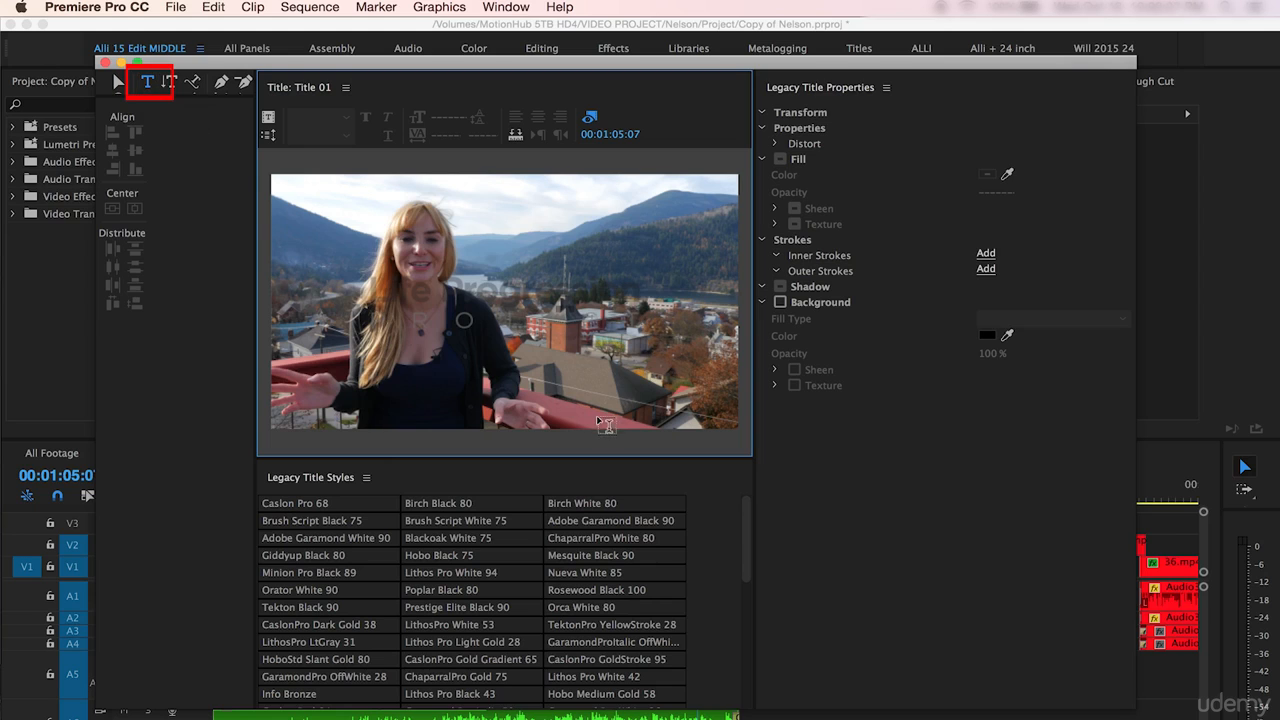
pyautogui.click(576, 382)
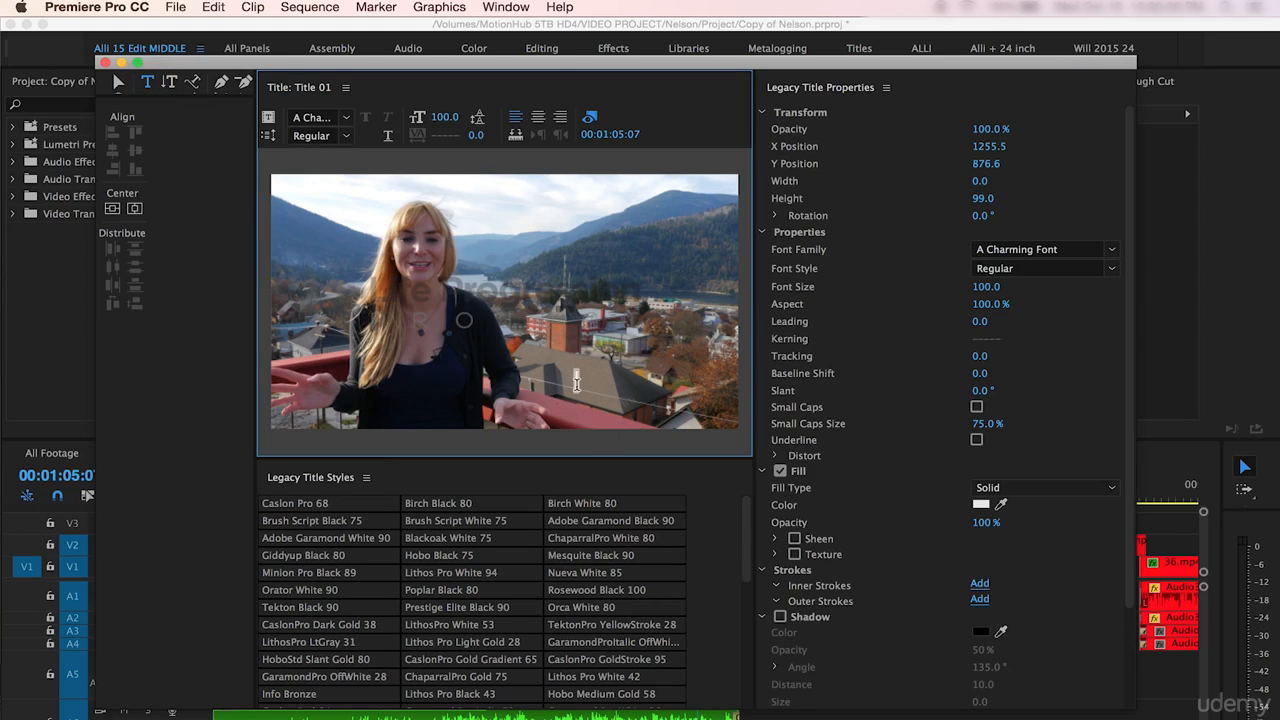
pyautogui.write('Alli Saunde')
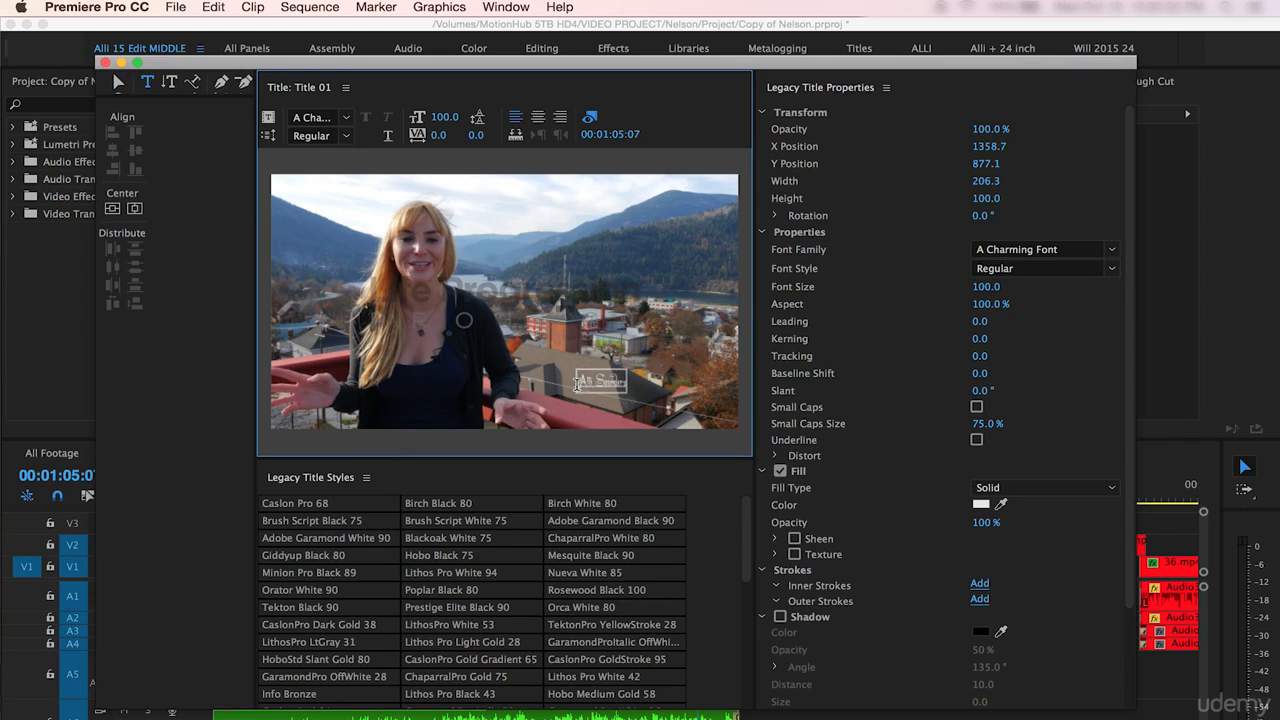
# - Select the title text and set its font family to Helvetica
pyautogui.moveTo(577, 384); pyautogui.dragTo(634, 384)
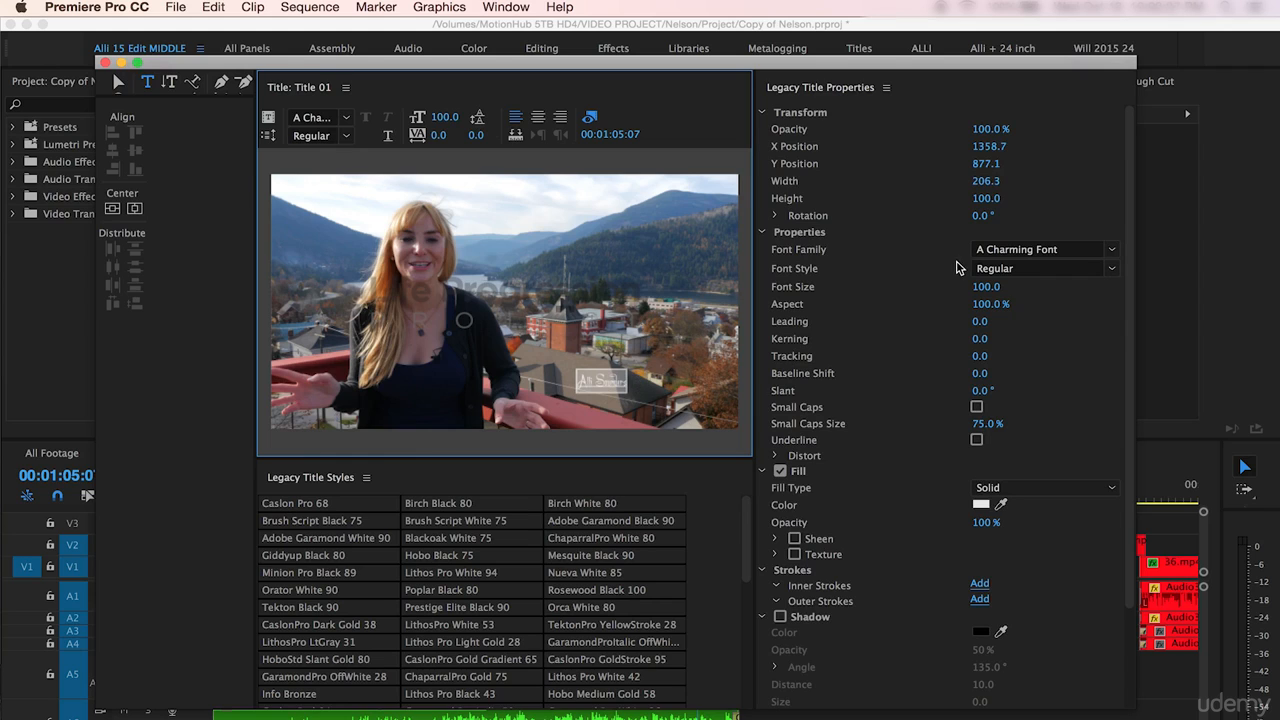
pyautogui.click(1043, 251)
pyautogui.write('Helvetica')
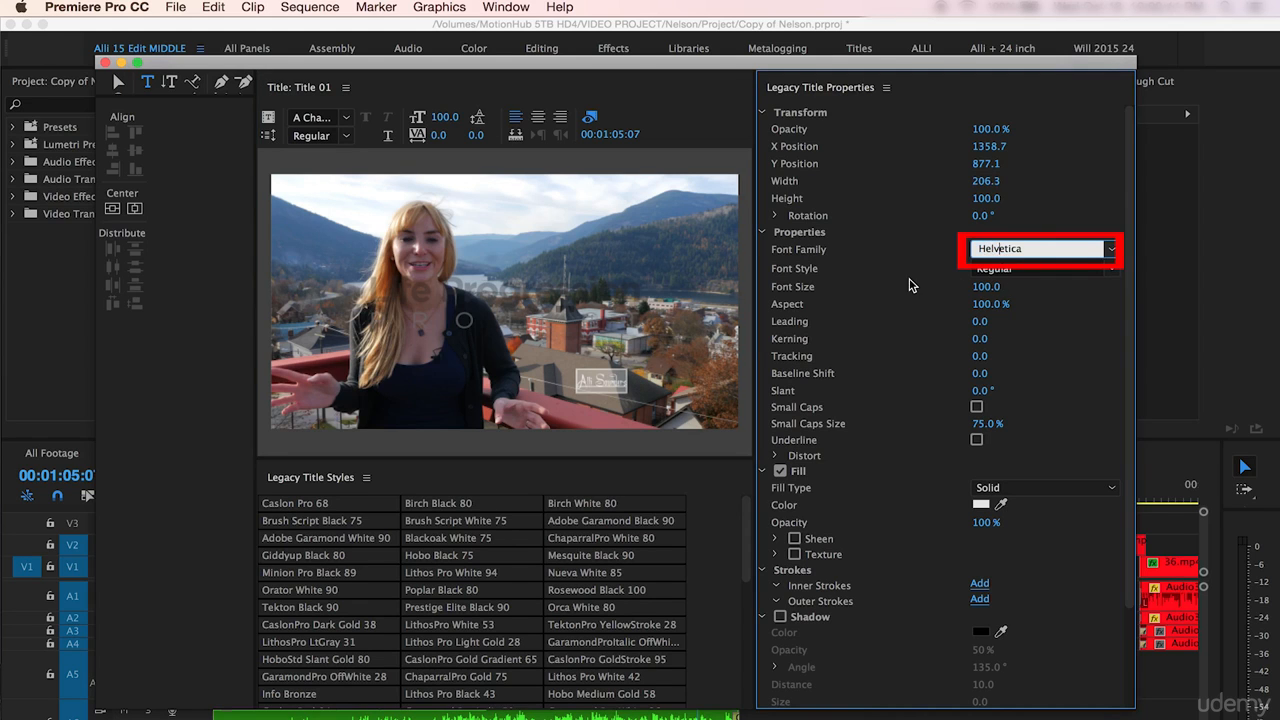
pyautogui.press('Return')
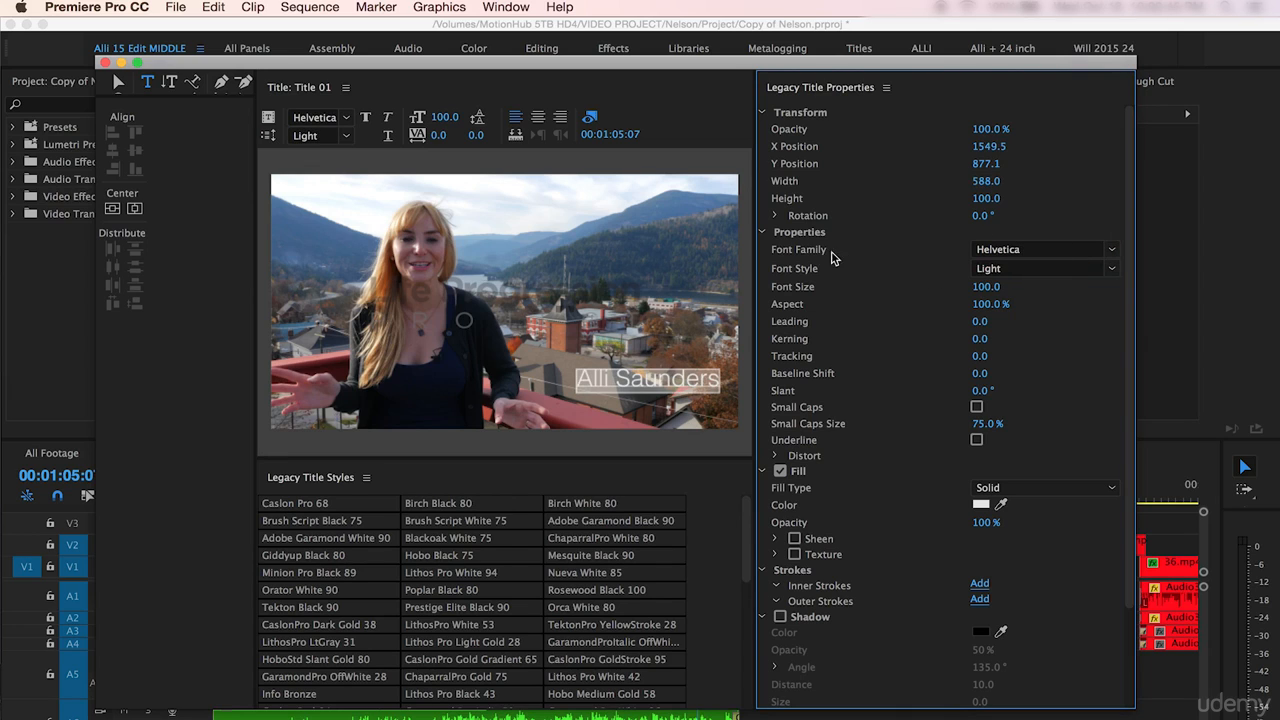
# - Set the title text's font style to Bold
pyautogui.click(1026, 250)
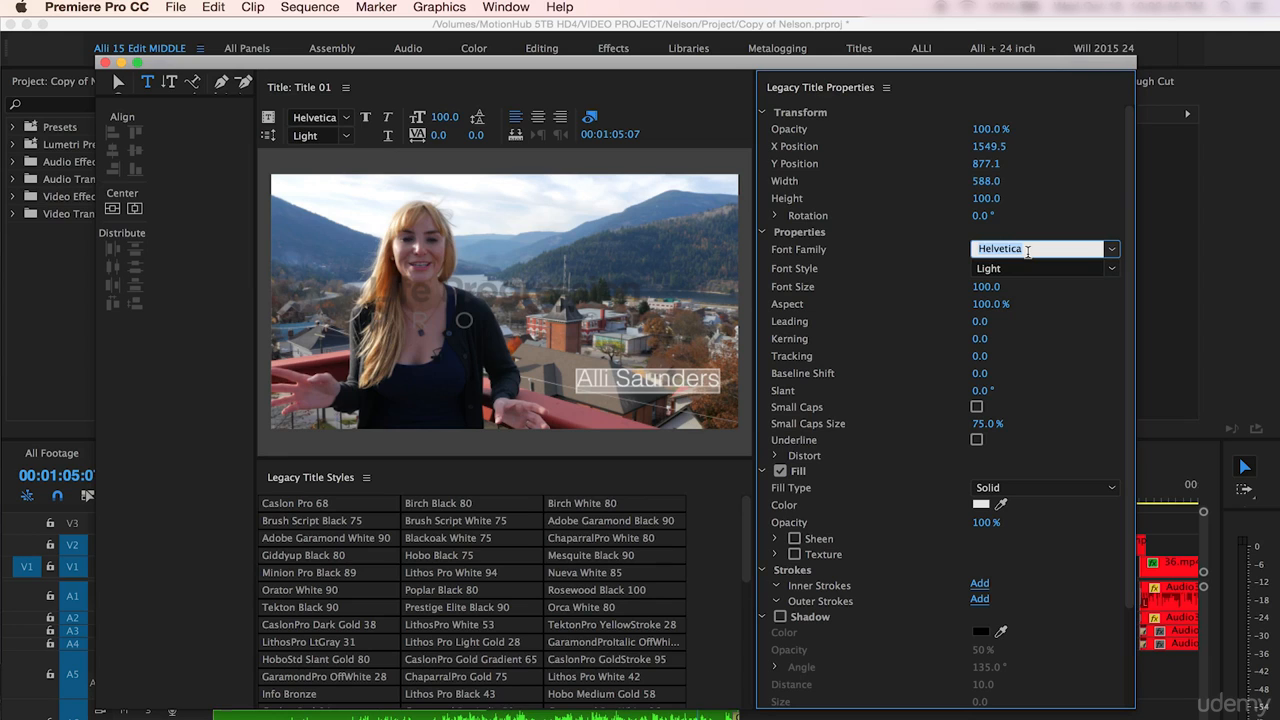
pyautogui.click(1104, 268)
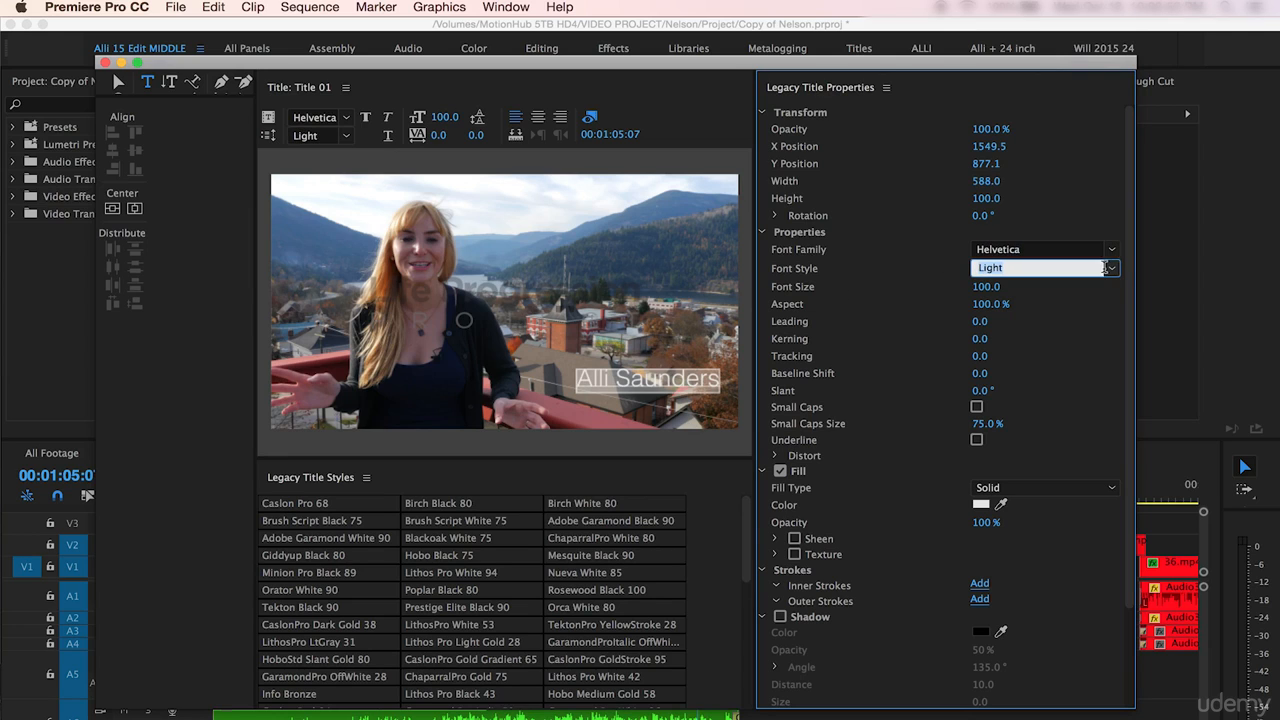
pyautogui.click(1112, 271)
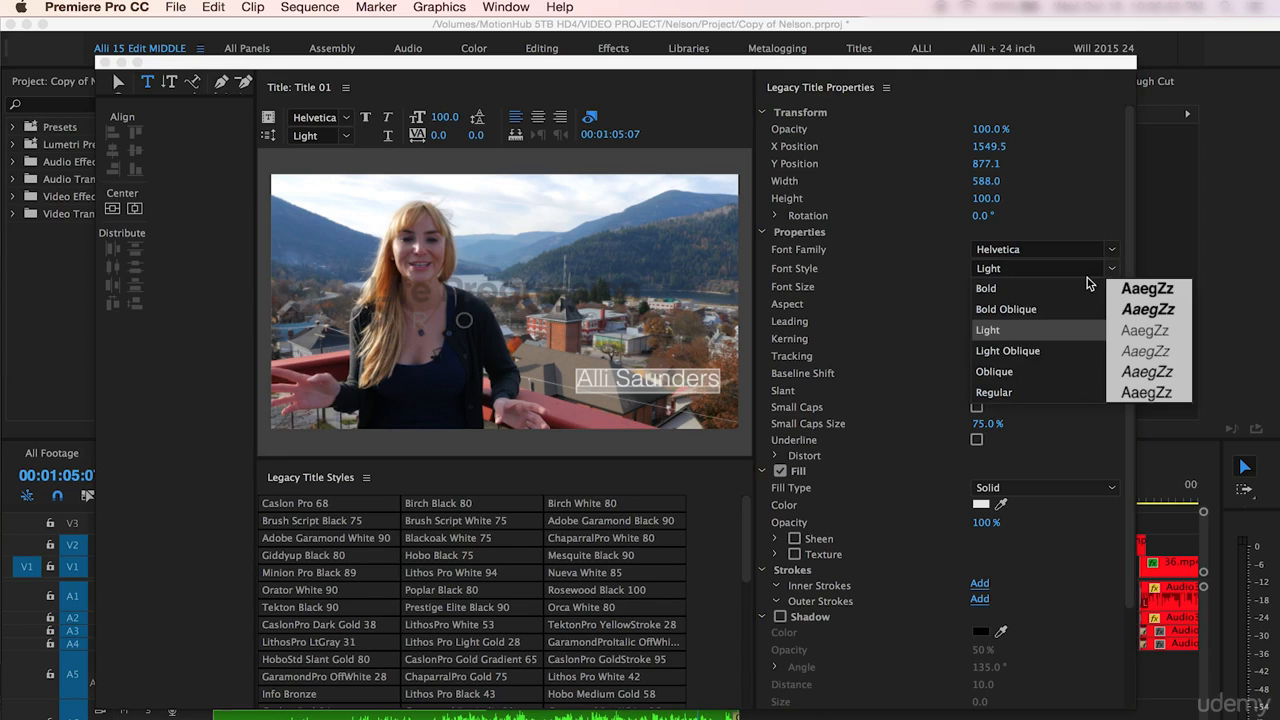
pyautogui.click(990, 288)
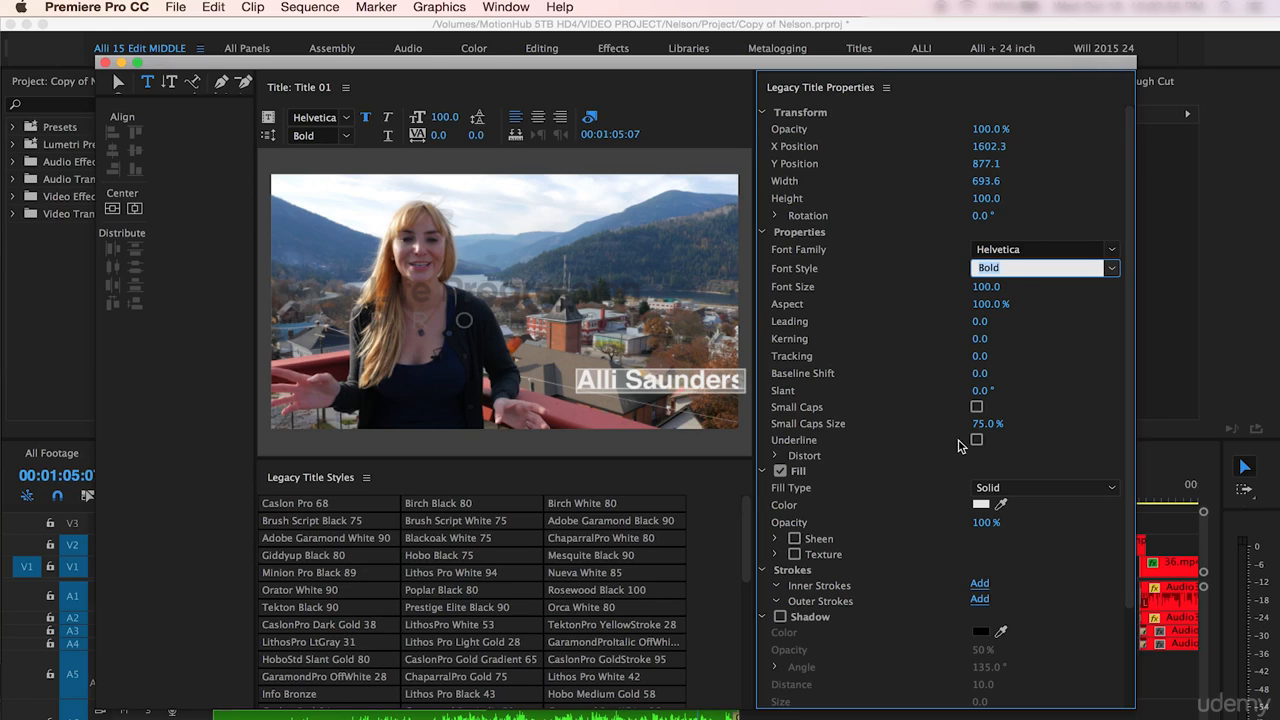
# - Set the text fill color to pure white FFFFFF in the color picker
pyautogui.click(980, 504)
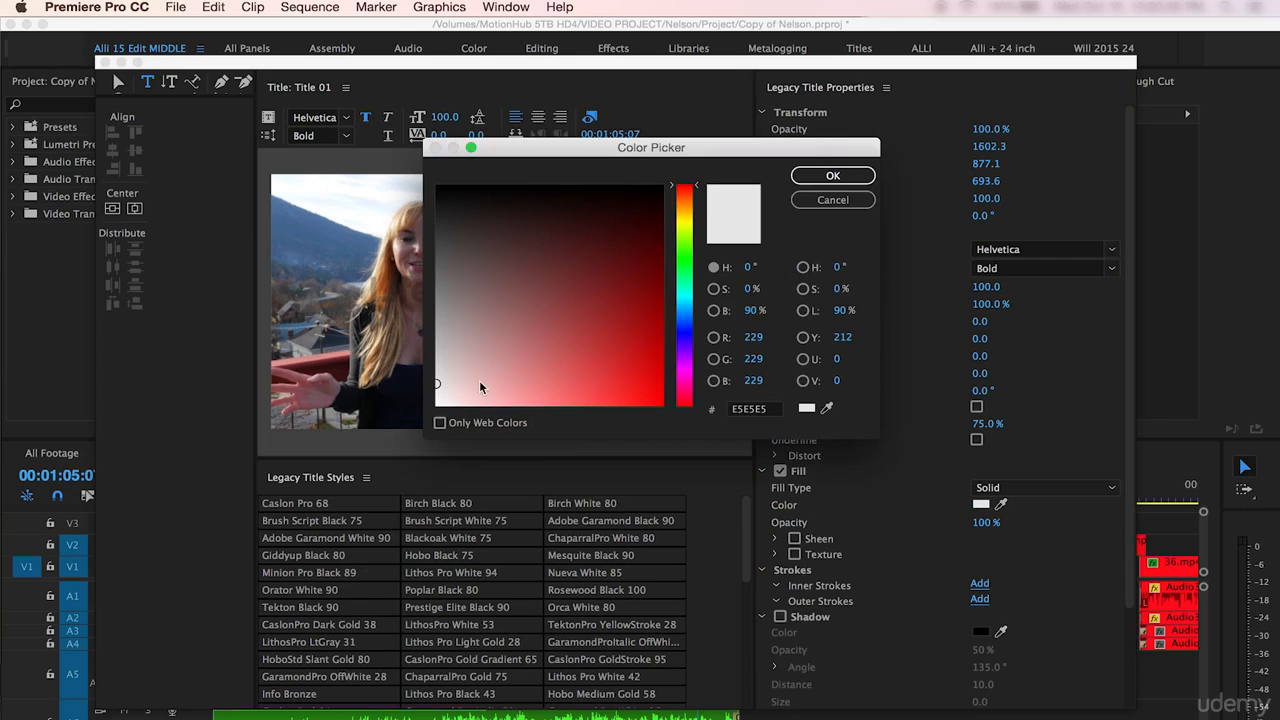
pyautogui.moveTo(450, 388); pyautogui.dragTo(425, 425)
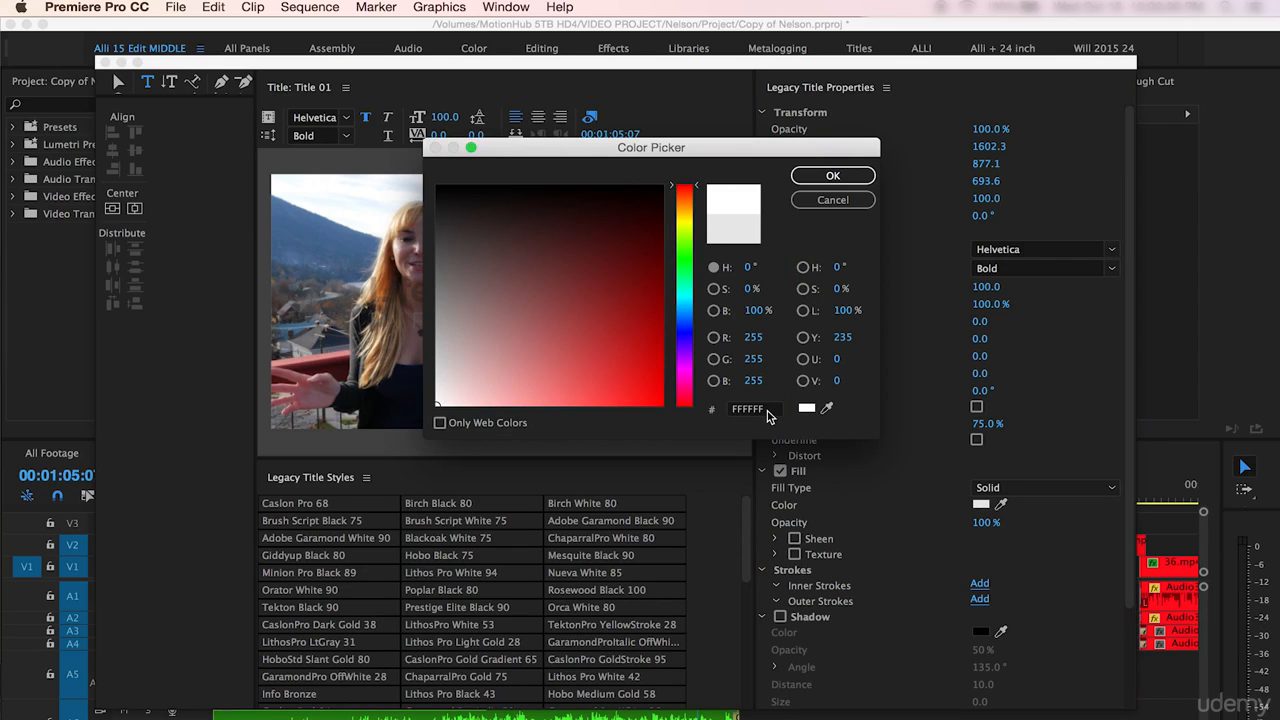
pyautogui.click(822, 176)
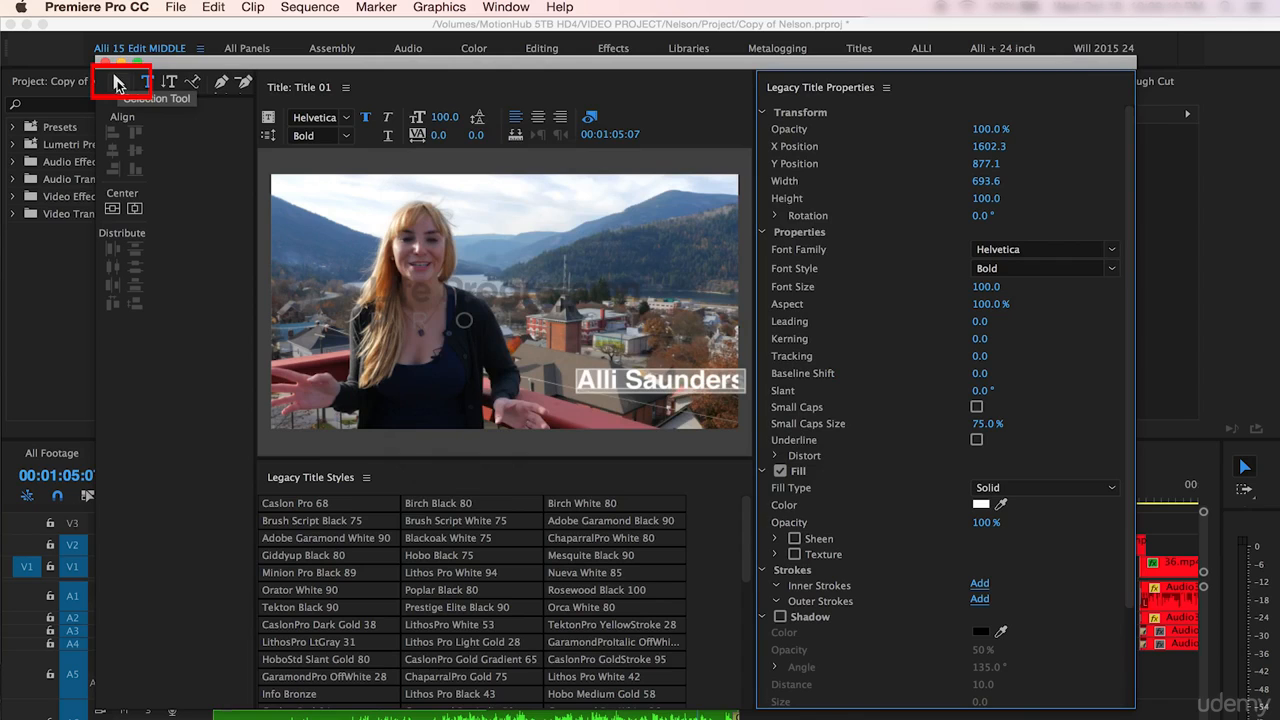
# - Move the name text slightly left and up in the frame with the Selection tool
pyautogui.click(116, 82)
pyautogui.click(600, 383)
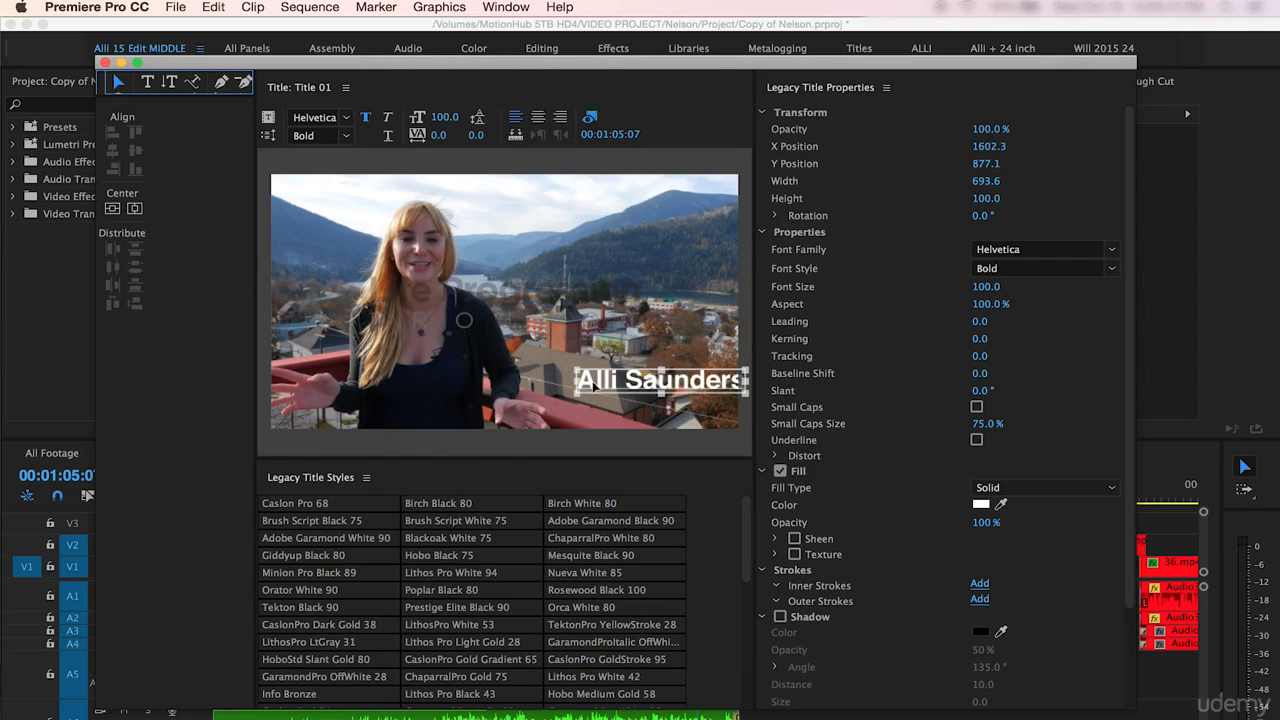
pyautogui.moveTo(598, 383); pyautogui.dragTo(561, 377)
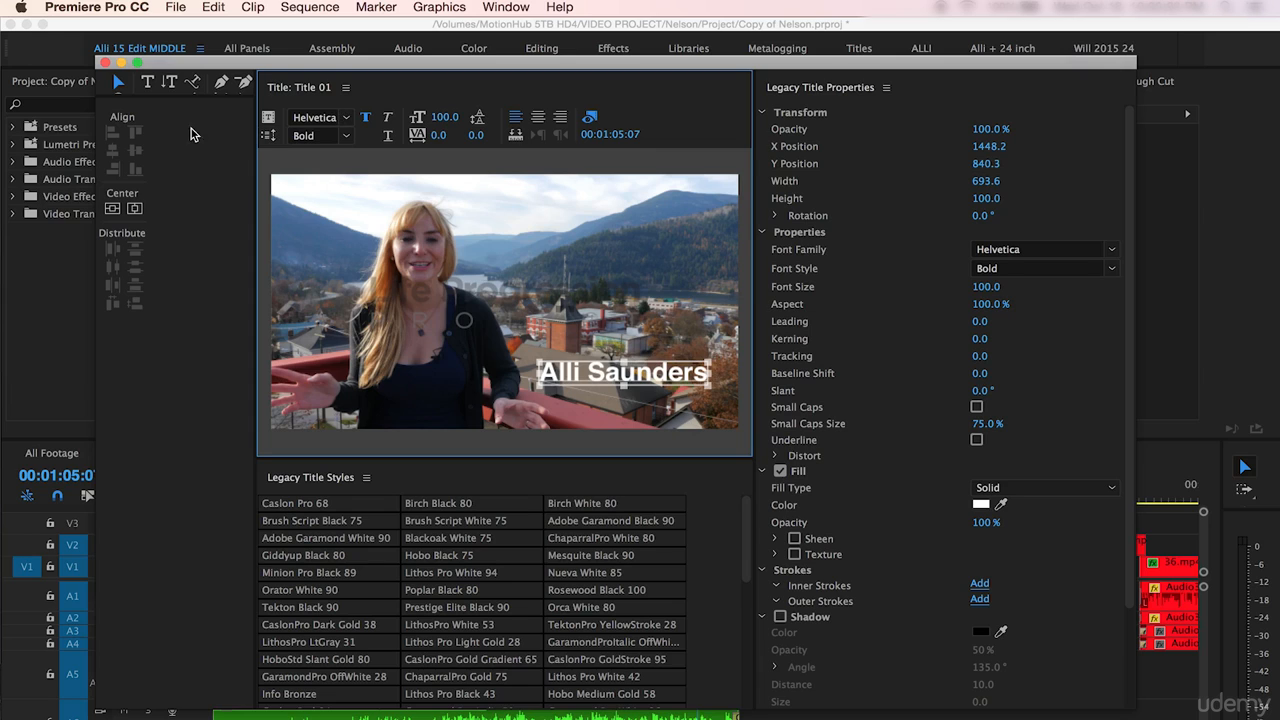
# - Select all the title text and set its kerning to 5
pyautogui.click(147, 82)
pyautogui.click(699, 363)
pyautogui.moveTo(708, 373); pyautogui.dragTo(531, 376)
pyautogui.click(979, 321)
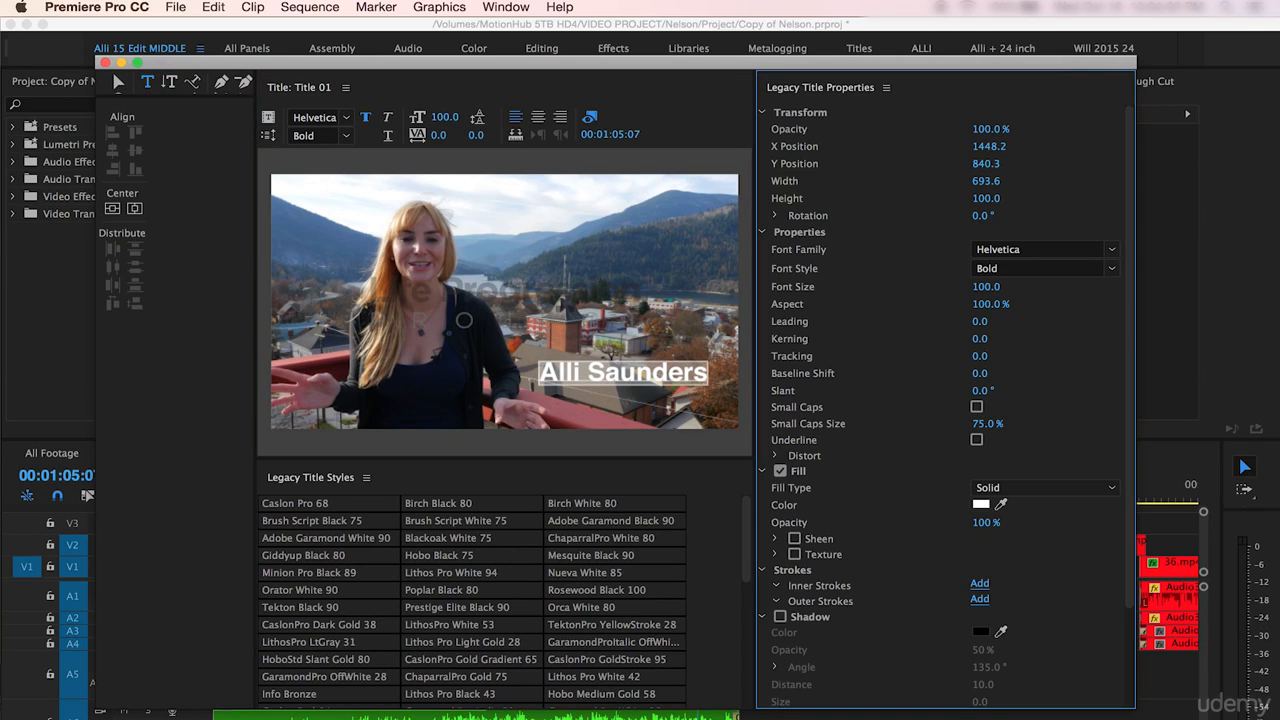
pyautogui.moveTo(981, 339)
pyautogui.mouseDown()
pyautogui.moveTo(1031, 339)
pyautogui.moveTo(973, 339)
pyautogui.moveTo(985, 340)
pyautogui.mouseUp()
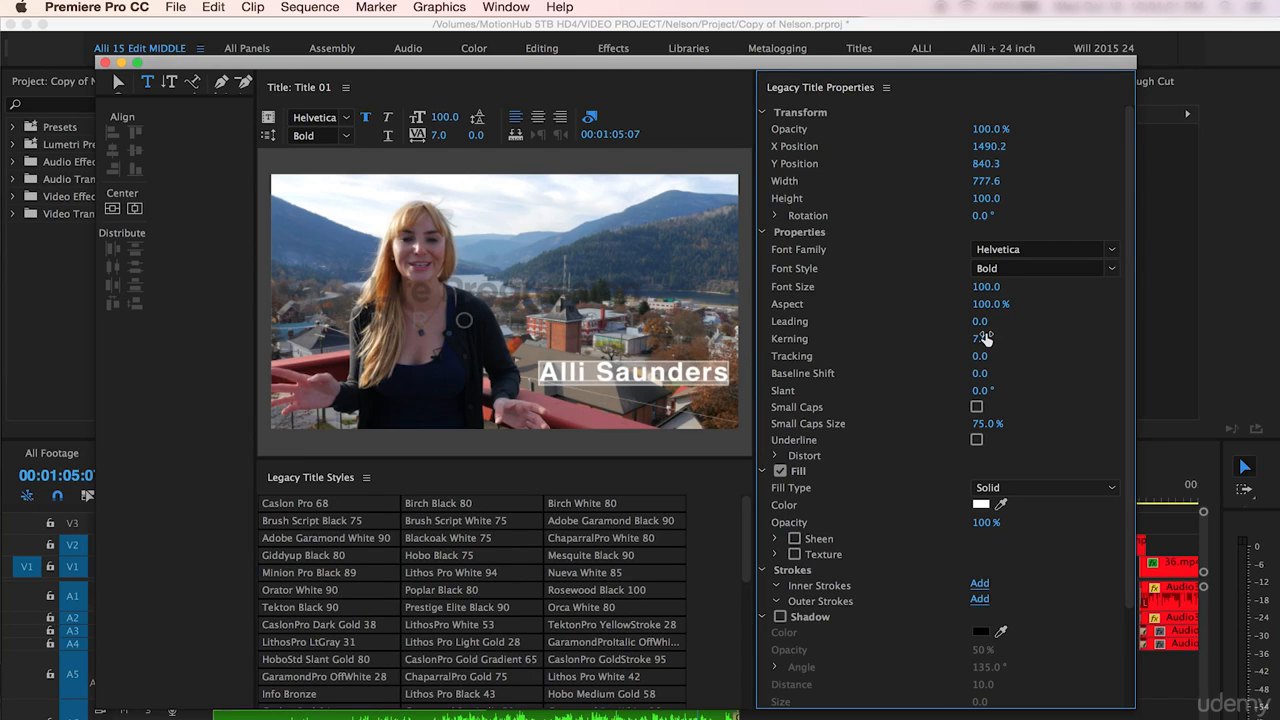
pyautogui.click(983, 338)
pyautogui.write('5')
pyautogui.press('Return')
# - Try slanting the text and undo the slant
pyautogui.moveTo(975, 395)
pyautogui.mouseDown()
pyautogui.moveTo(920, 395)
pyautogui.moveTo(989, 390)
pyautogui.mouseUp()
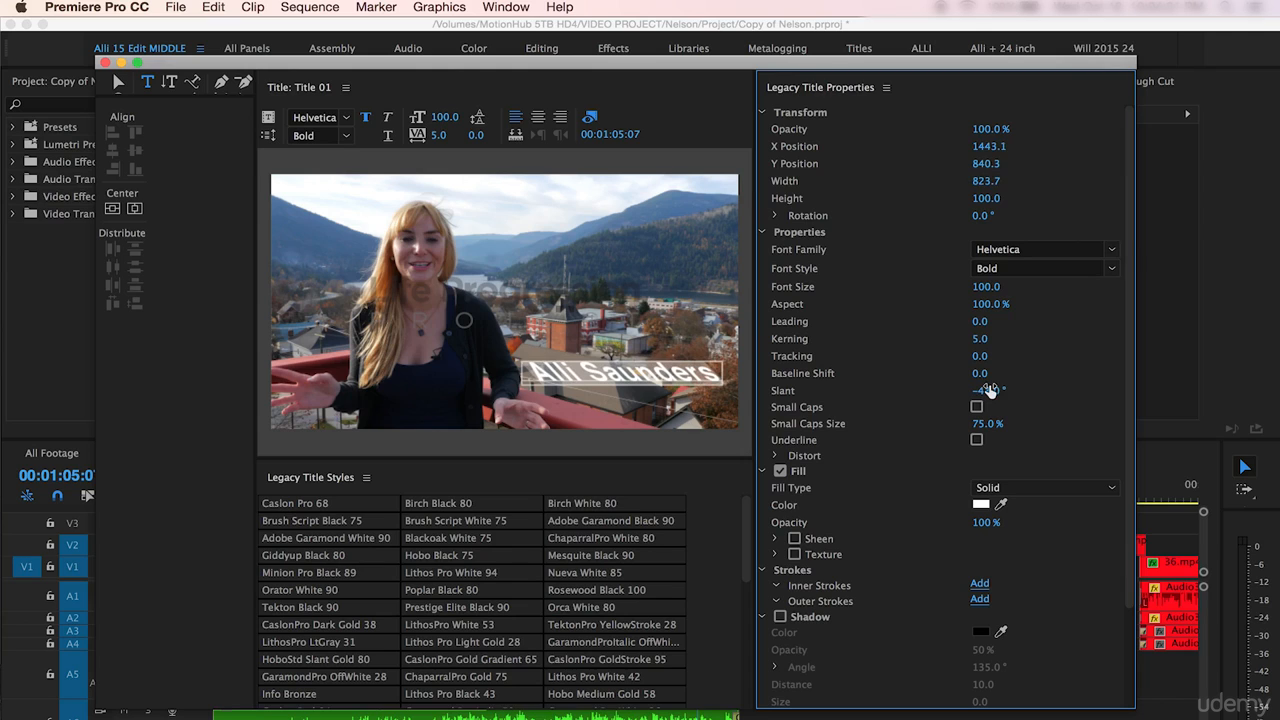
pyautogui.press('super+z')
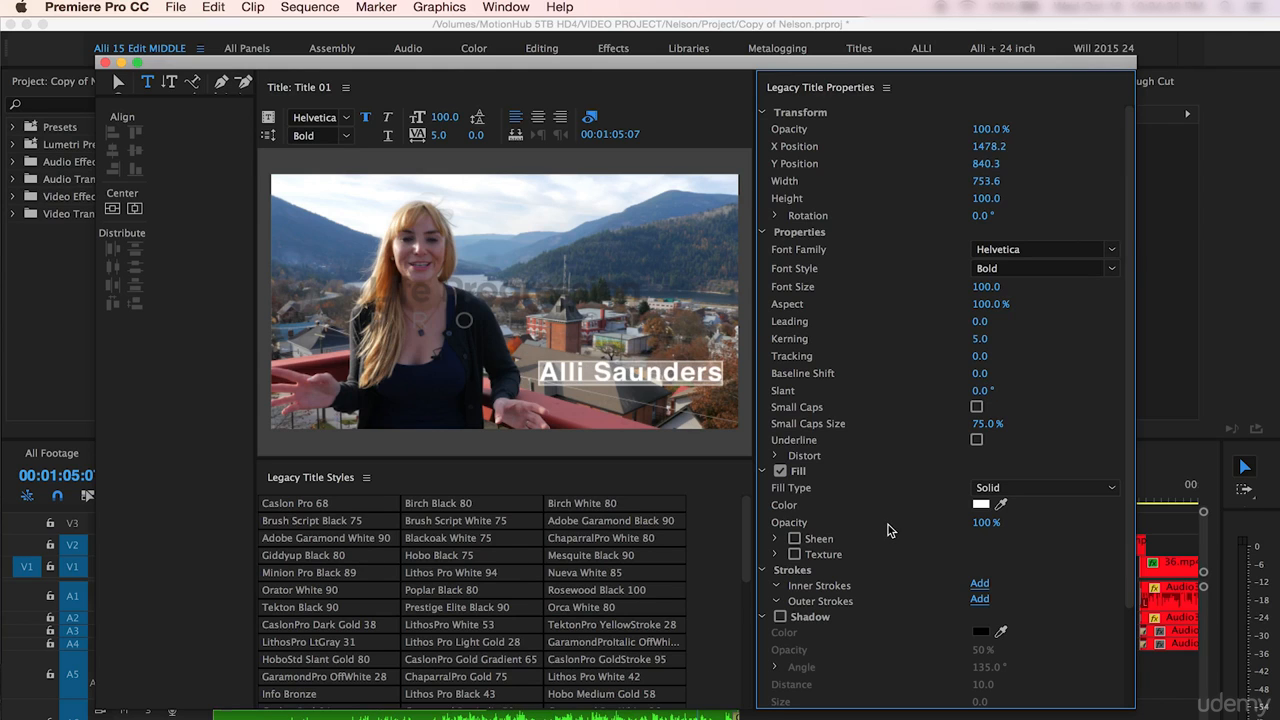
# - Add a drop shadow to the text with 100% opacity and a distance of 5
pyautogui.click(781, 617)
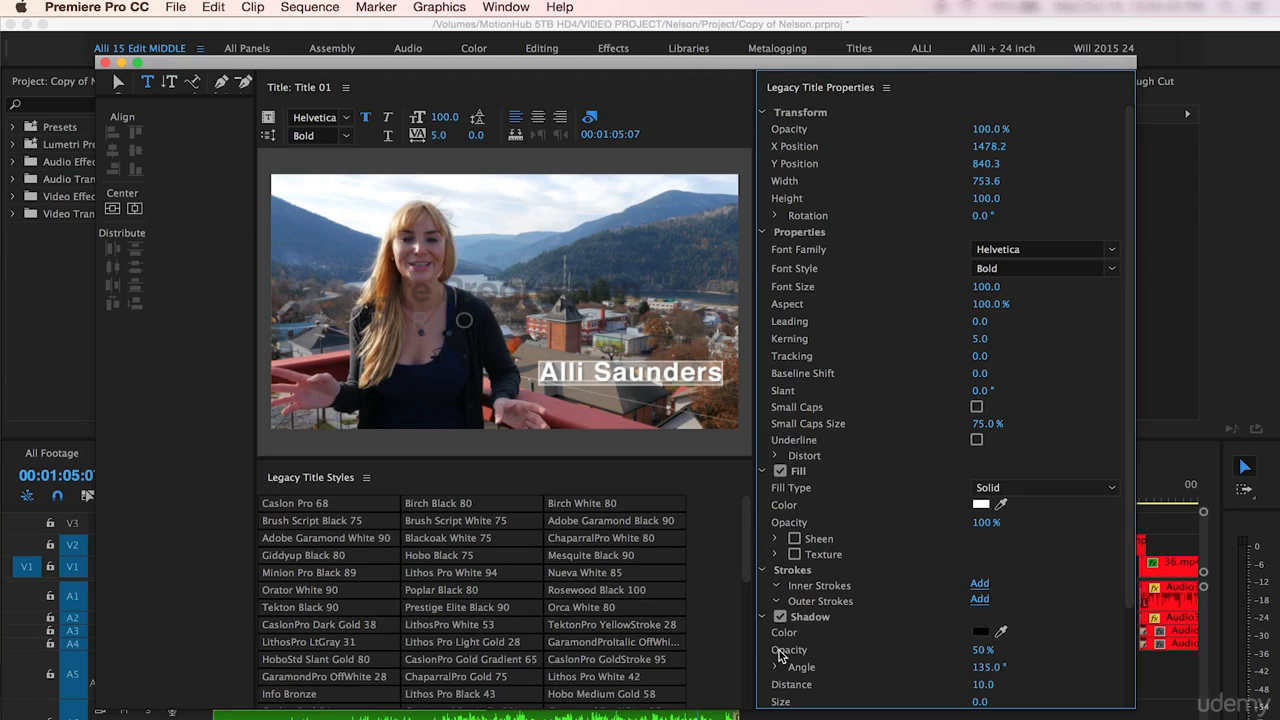
pyautogui.moveTo(985, 649); pyautogui.dragTo(1035, 649)
pyautogui.scroll(-2, 909, 575)
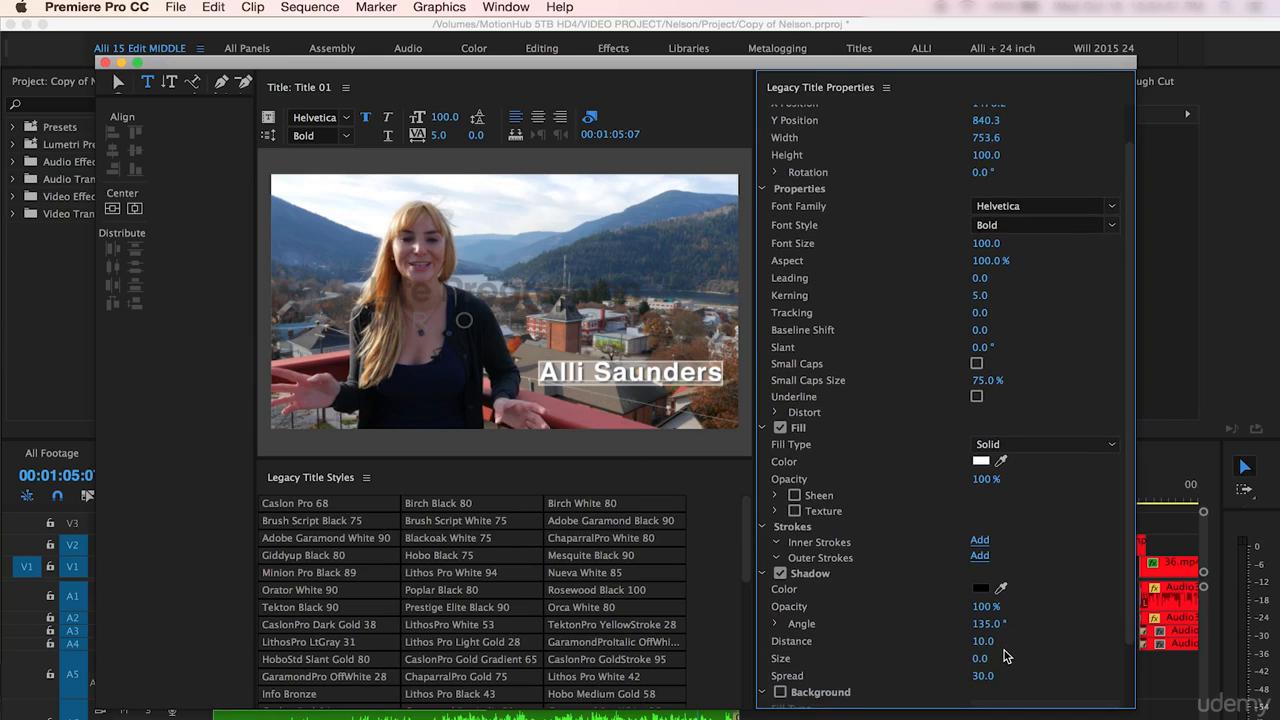
pyautogui.moveTo(982, 641); pyautogui.dragTo(960, 641)
pyautogui.moveTo(980, 641)
pyautogui.mouseDown()
pyautogui.moveTo(1080, 641)
pyautogui.moveTo(974, 641)
pyautogui.mouseUp()
pyautogui.click(984, 640)
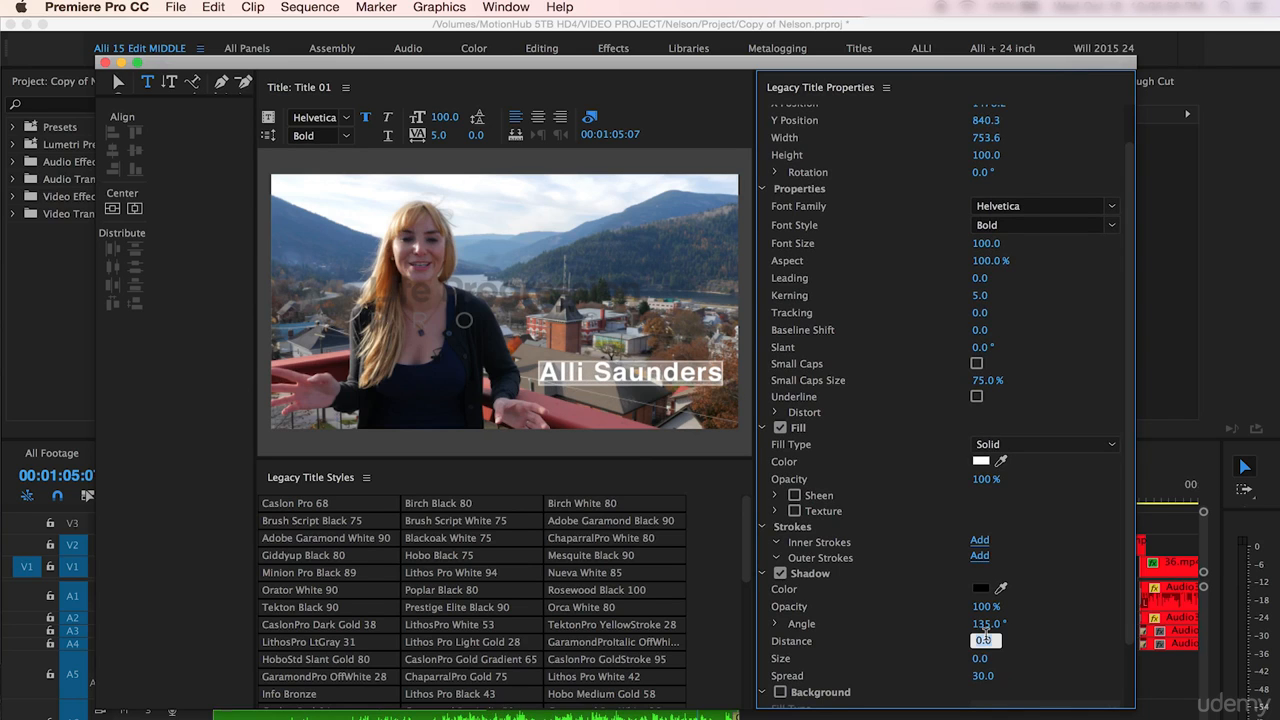
pyautogui.write('5')
pyautogui.click(918, 656)
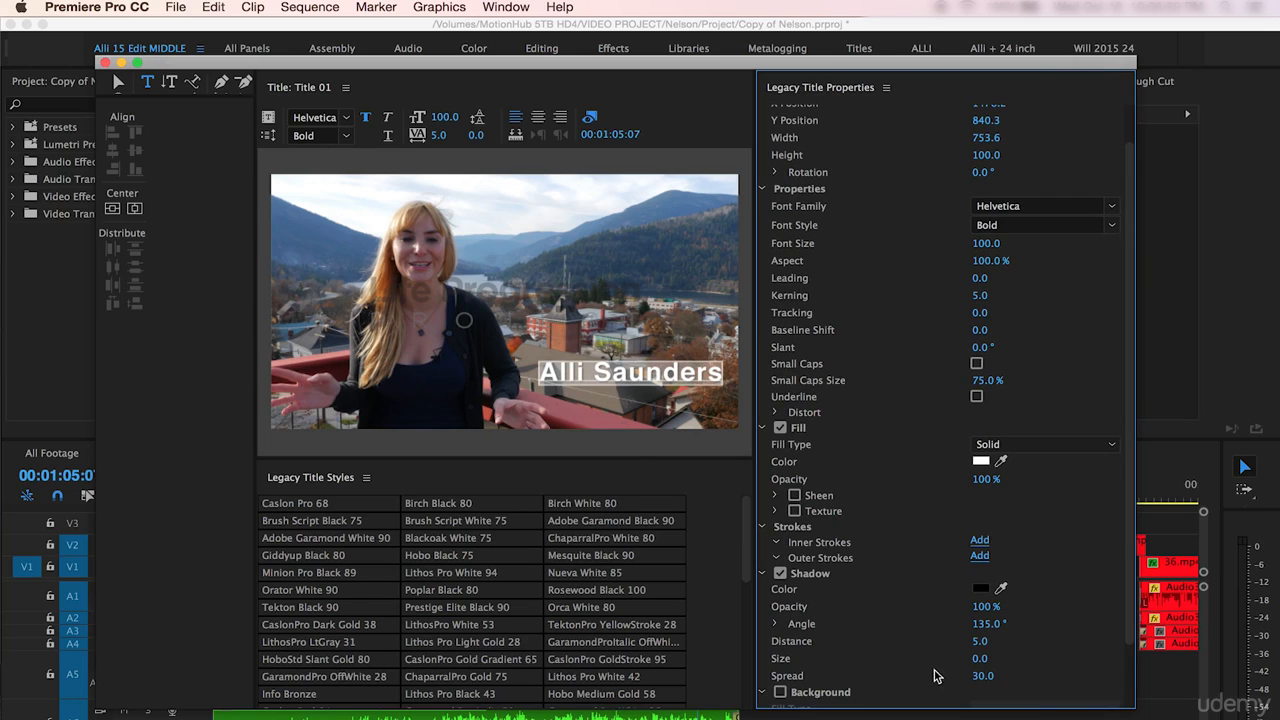
# - Disable the text shadow and close the title window
pyautogui.click(781, 574)
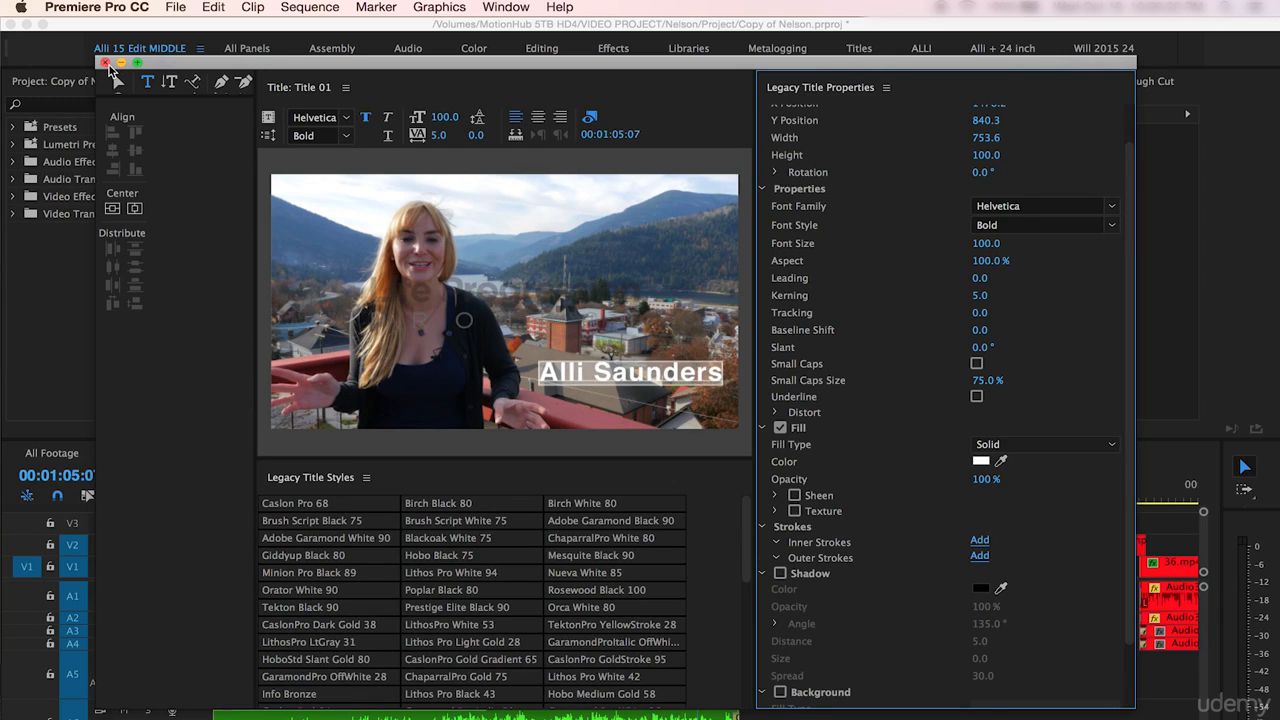
pyautogui.click(105, 62)
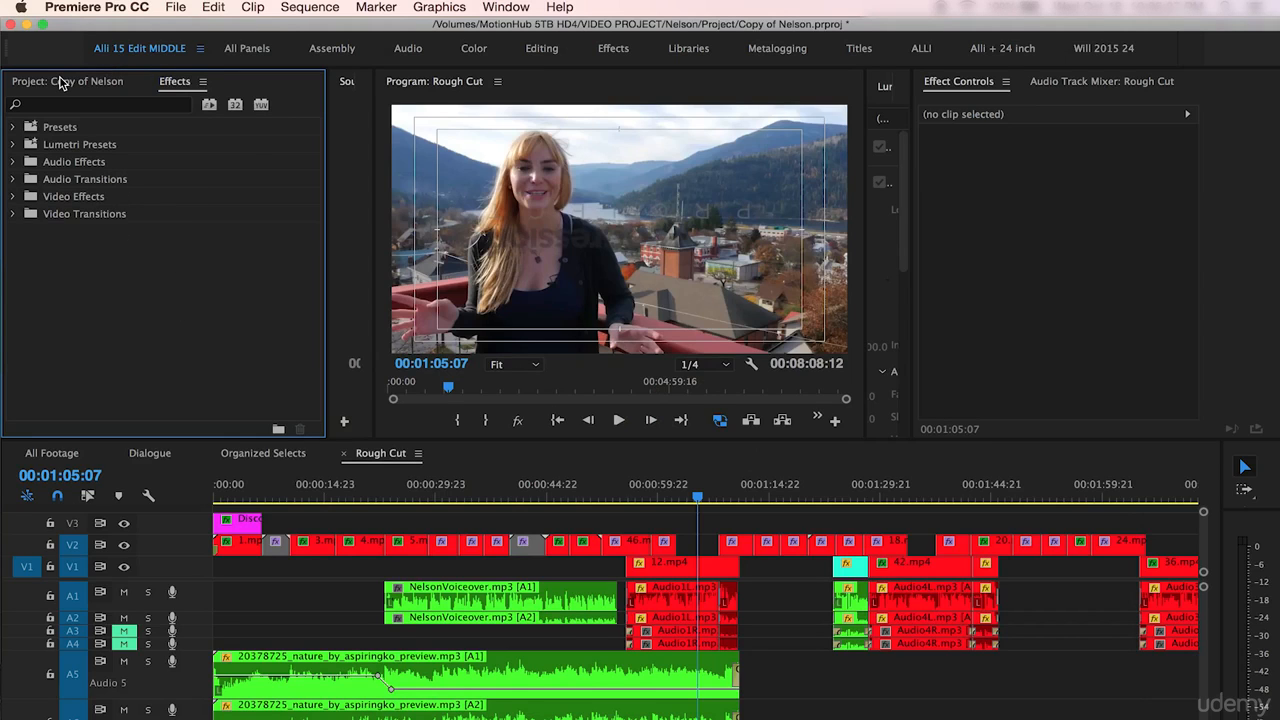
# - Place Title 01 from the project bin onto track V3 at the playhead in the Rough Cut sequence
pyautogui.click(60, 82)
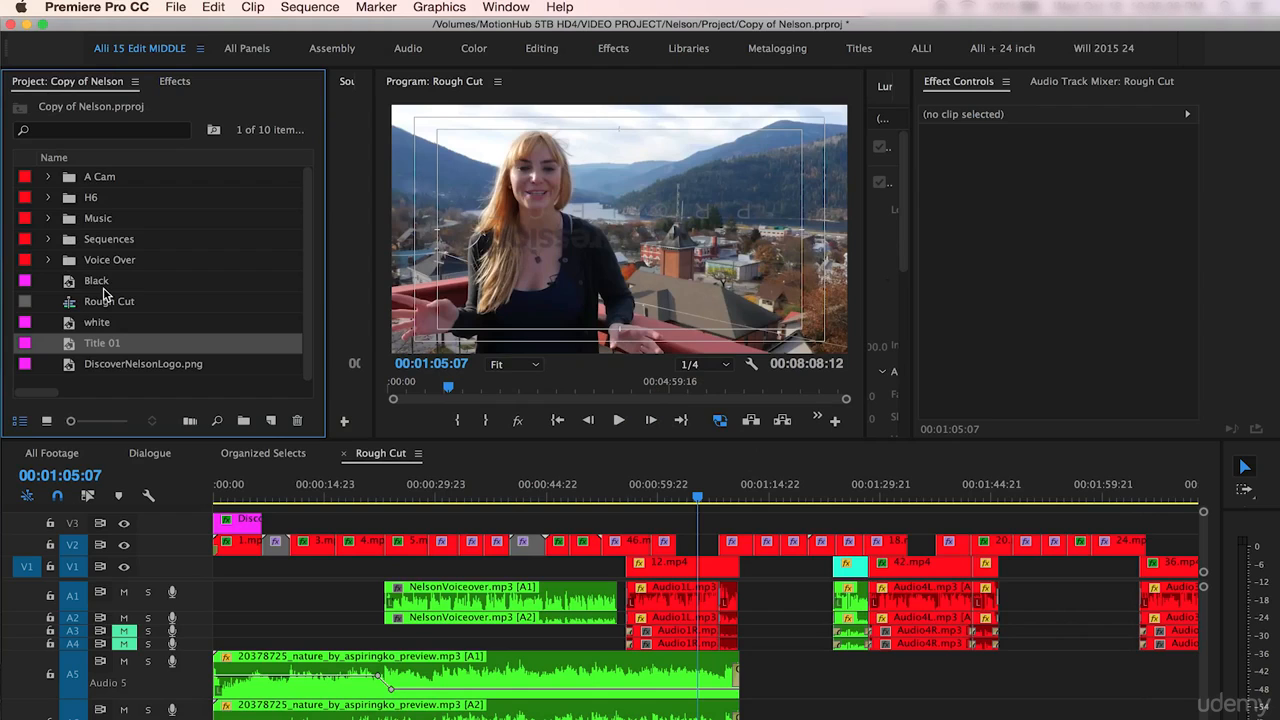
pyautogui.moveTo(75, 336); pyautogui.dragTo(686, 522)
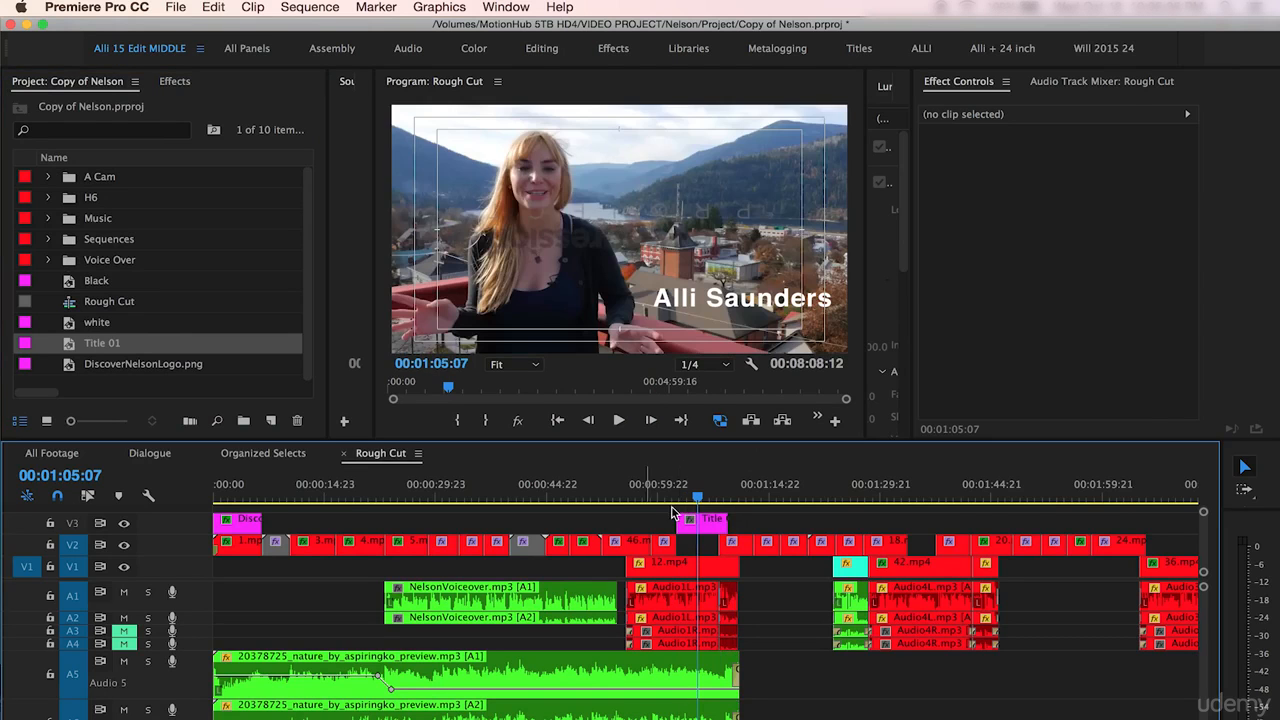
# - Select the title clip on V3 and set its position to 841, 639 so it sits lower and further left
pyautogui.click(676, 498)
pyautogui.press('=')
pyautogui.press('=')
pyautogui.press('=')
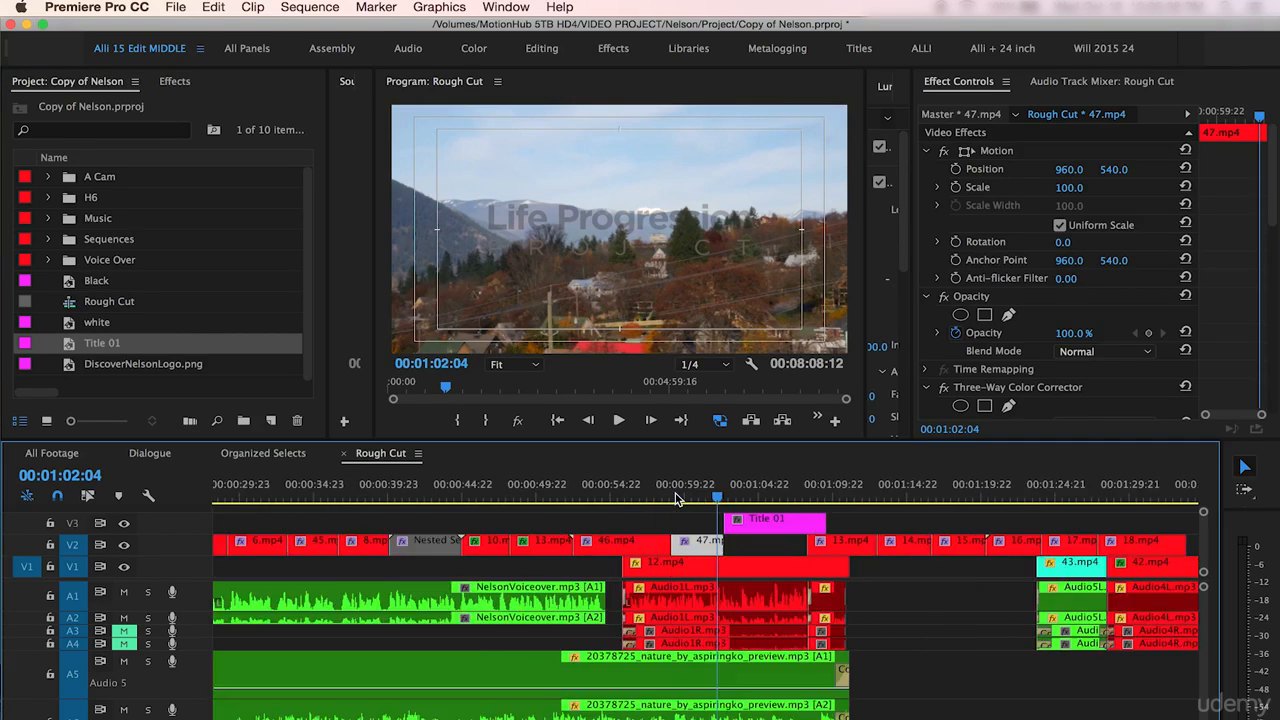
pyautogui.hscroll(3, 630, 528)
pyautogui.moveTo(615, 495); pyautogui.dragTo(707, 496)
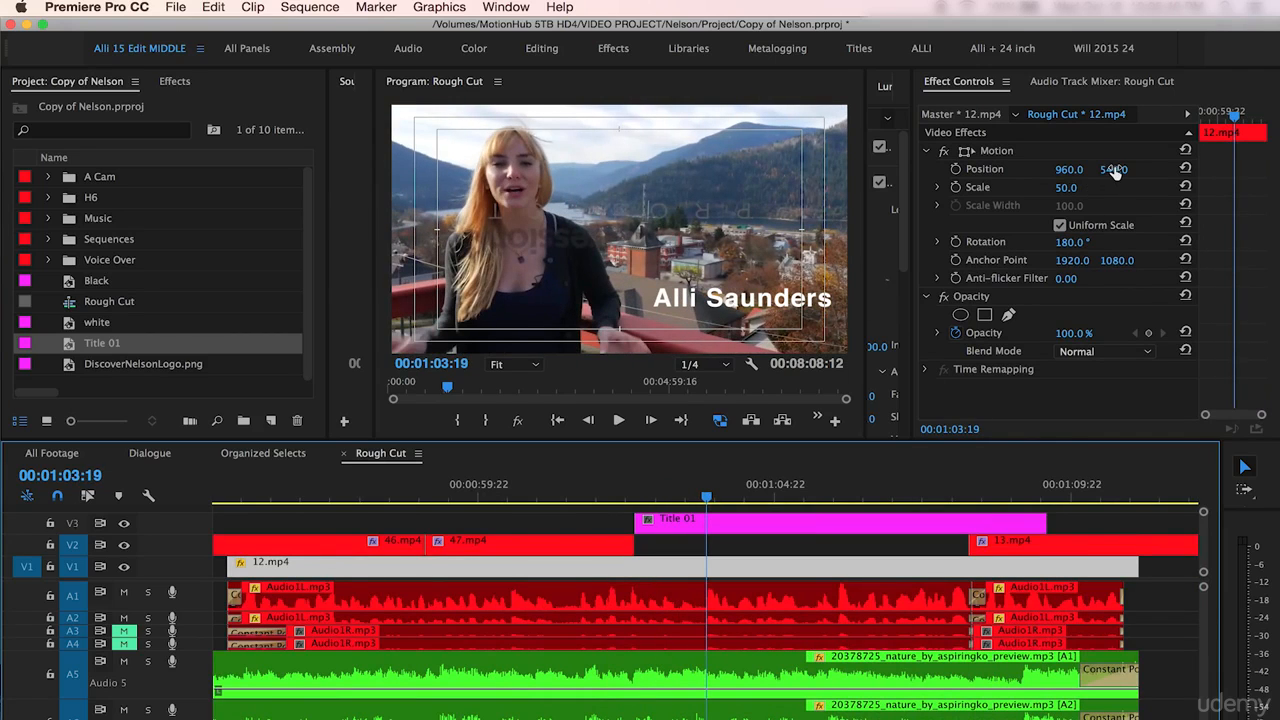
pyautogui.click(755, 522)
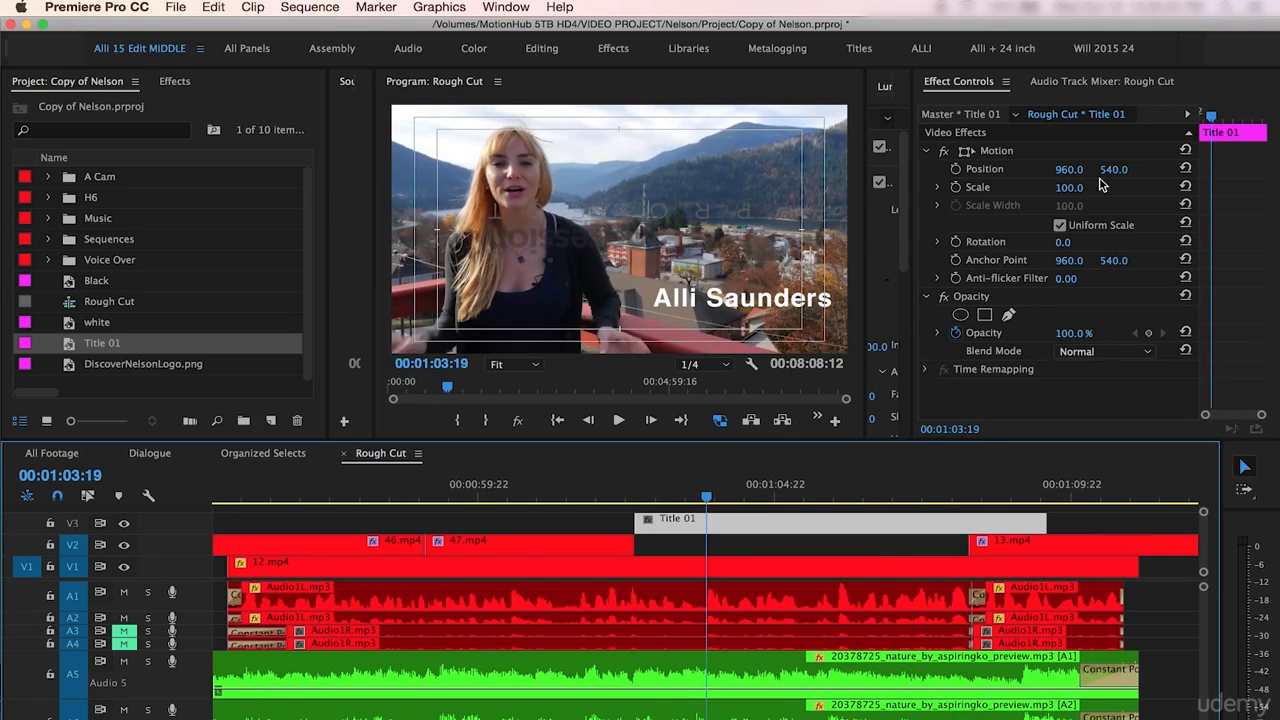
pyautogui.moveTo(1113, 169); pyautogui.dragTo(1212, 169)
pyautogui.moveTo(1072, 173); pyautogui.dragTo(953, 173)
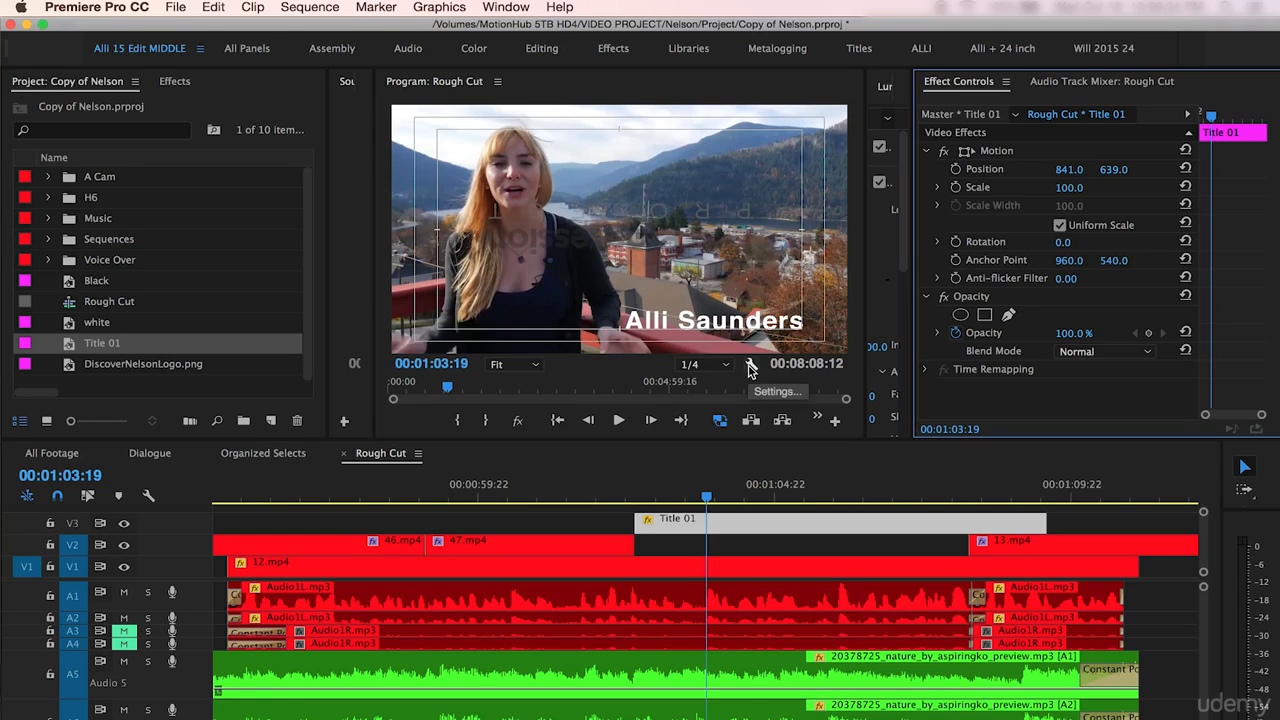
# - Turn off the safe margins display in the program monitor
pyautogui.click(751, 366)
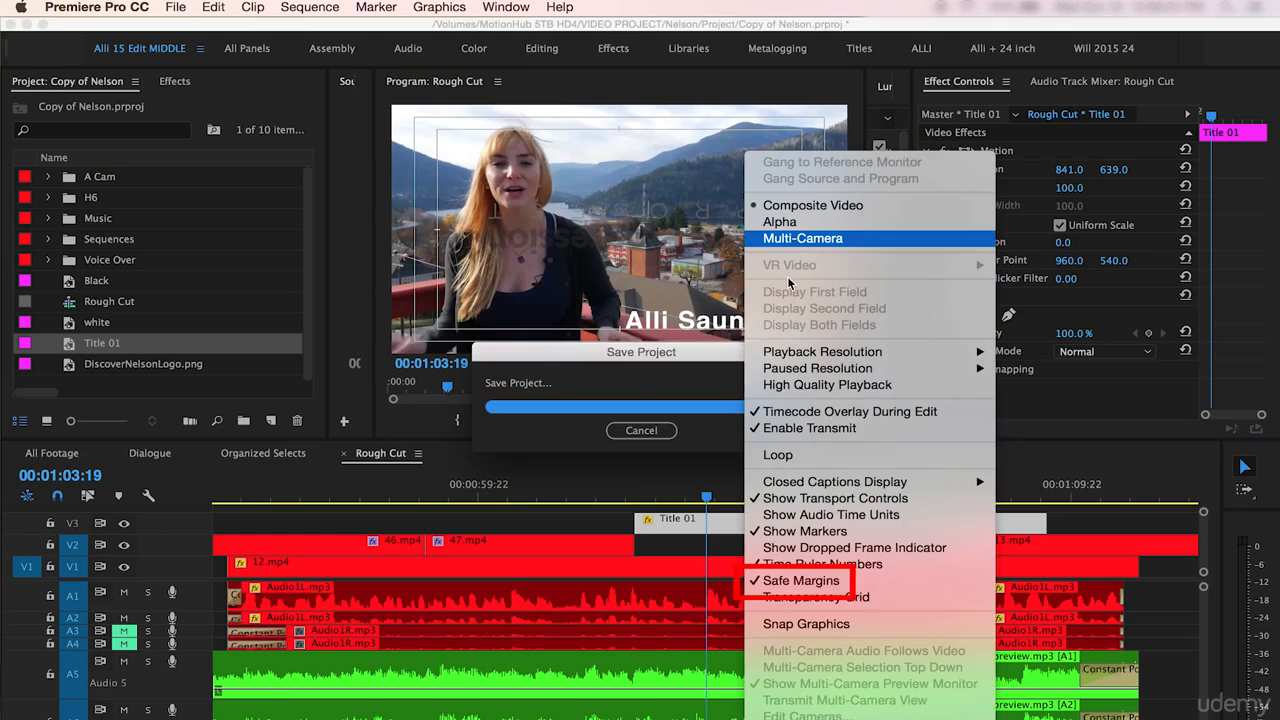
pyautogui.click(771, 586)
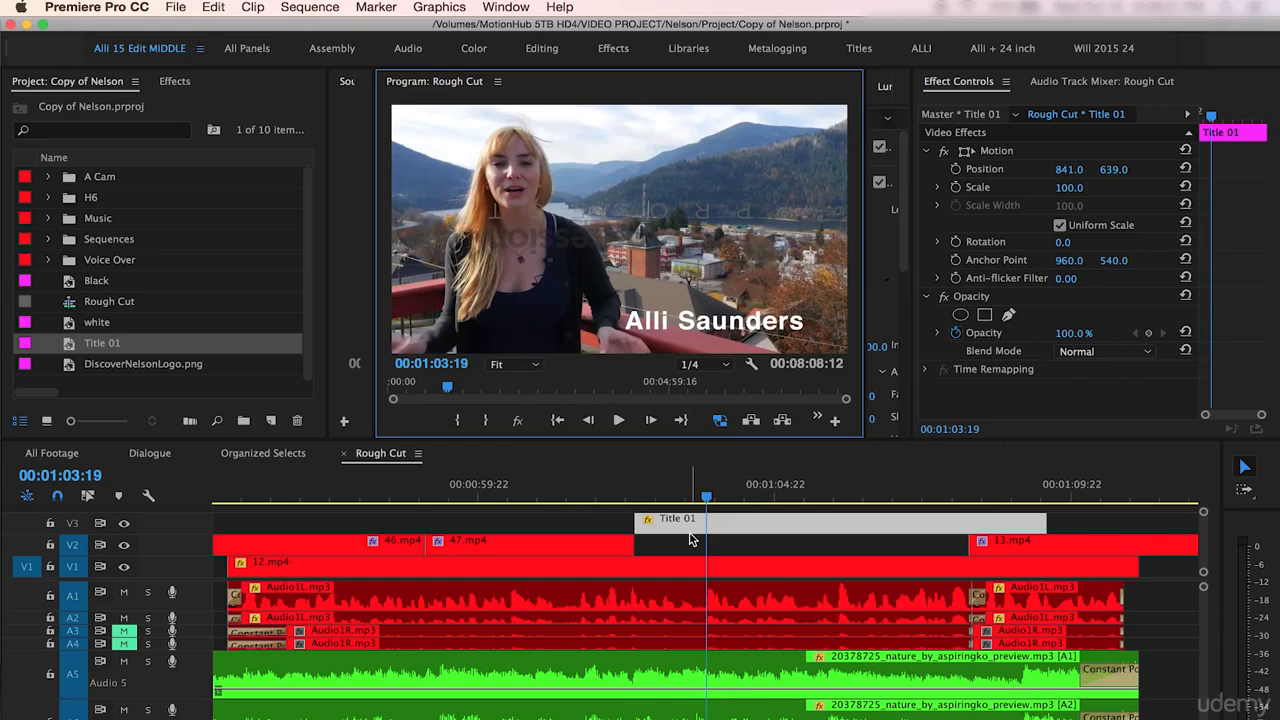
# - Trim the end of the title clip back to where 13.mp4 begins on V2
pyautogui.click(636, 495)
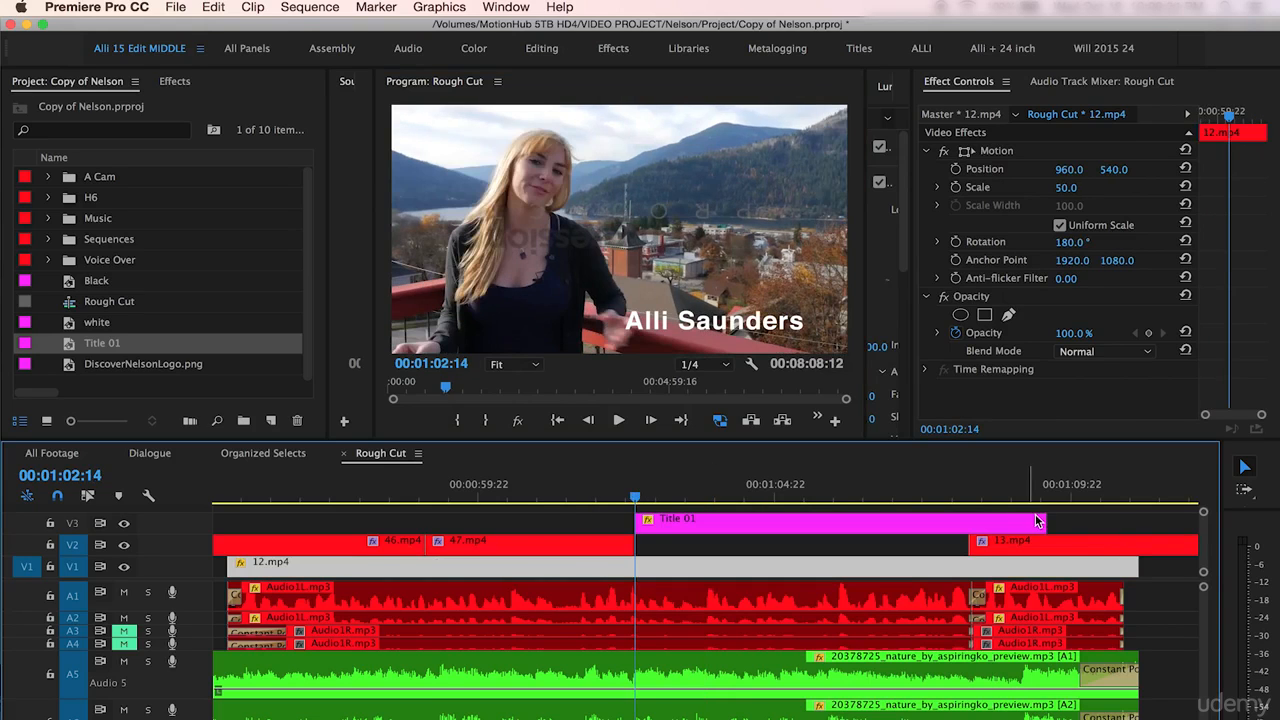
pyautogui.moveTo(1040, 521); pyautogui.dragTo(968, 482)
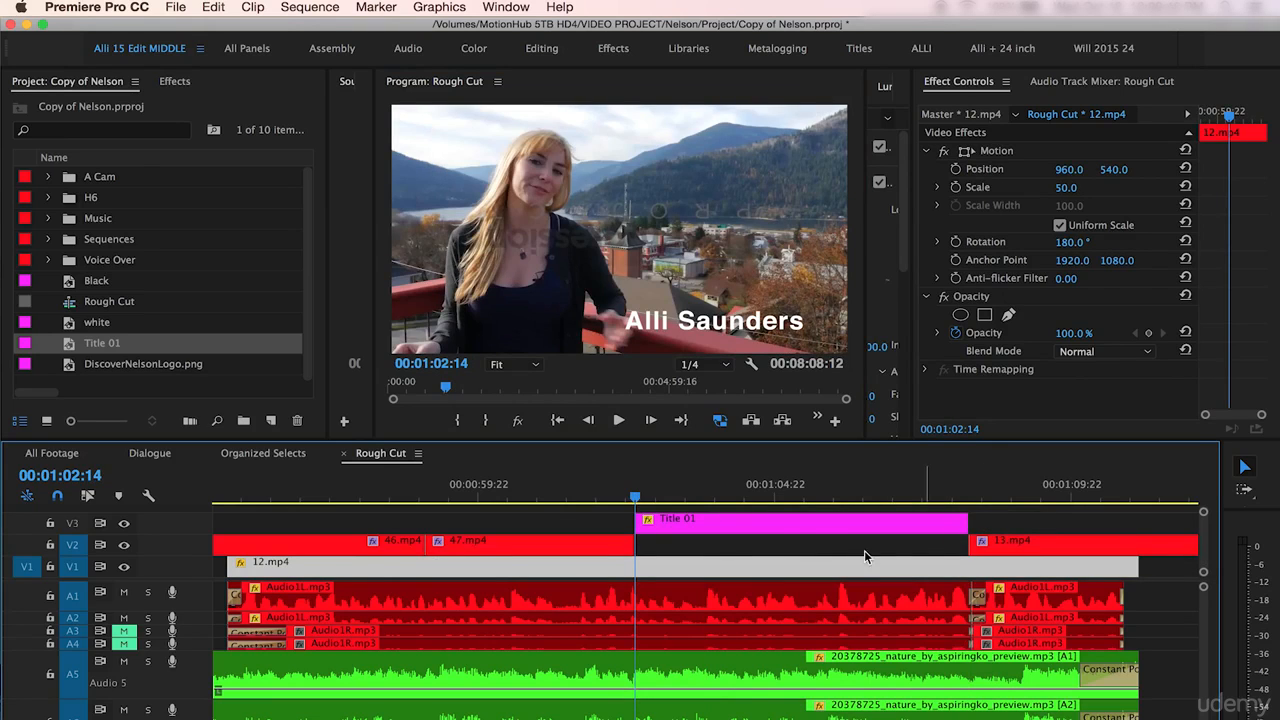
# - Animate the title's position: keyframe 841, 639 a moment in, and a starting keyframe with x at 1841 at the clip's start
pyautogui.click(677, 521)
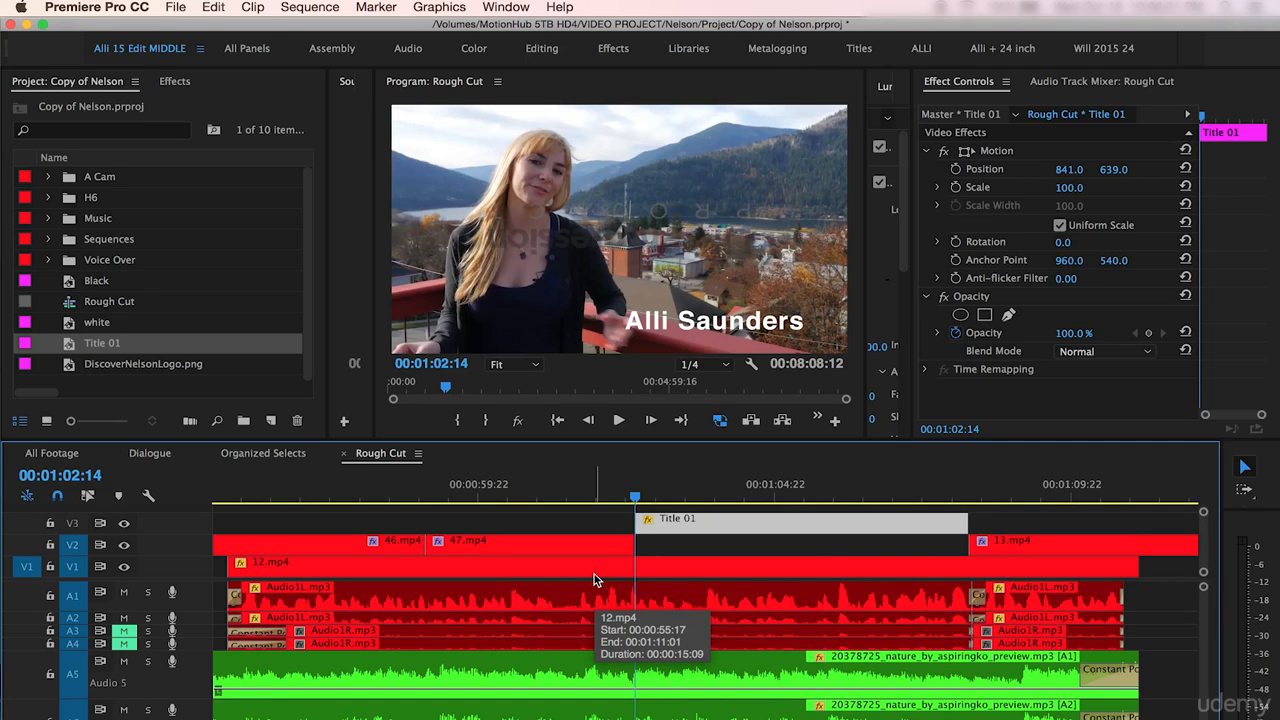
pyautogui.press('space')
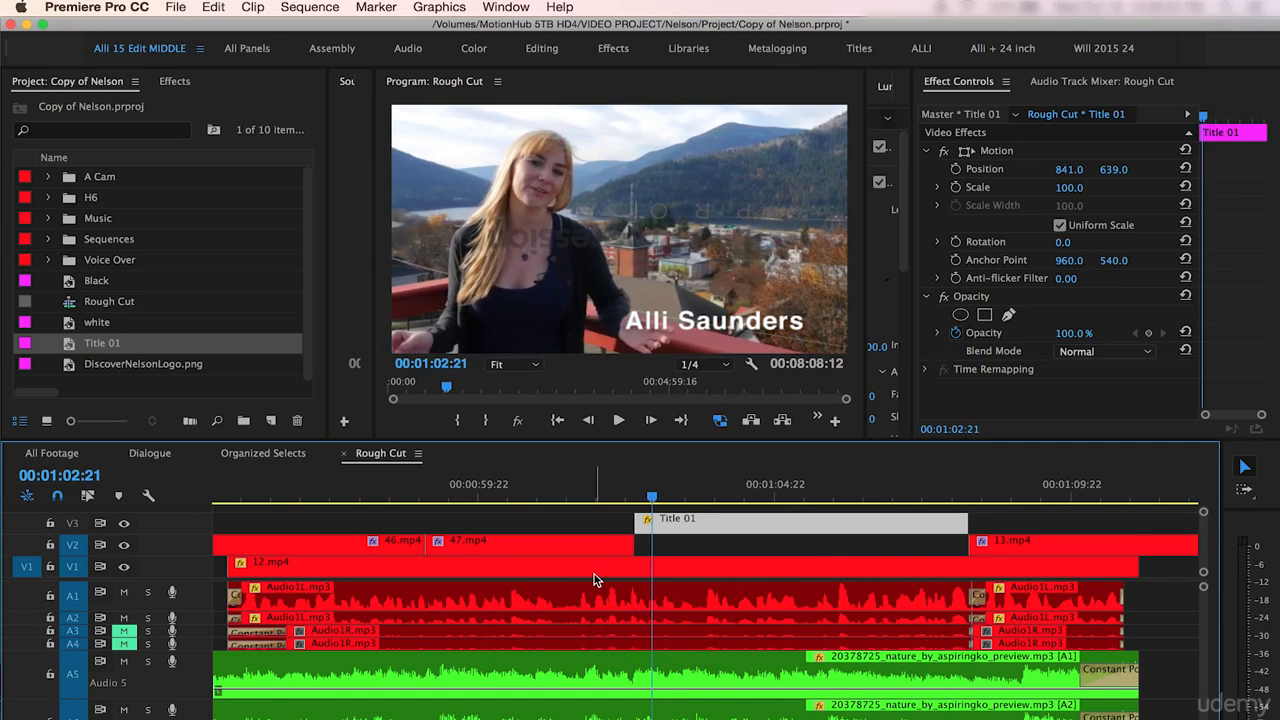
pyautogui.click(955, 170)
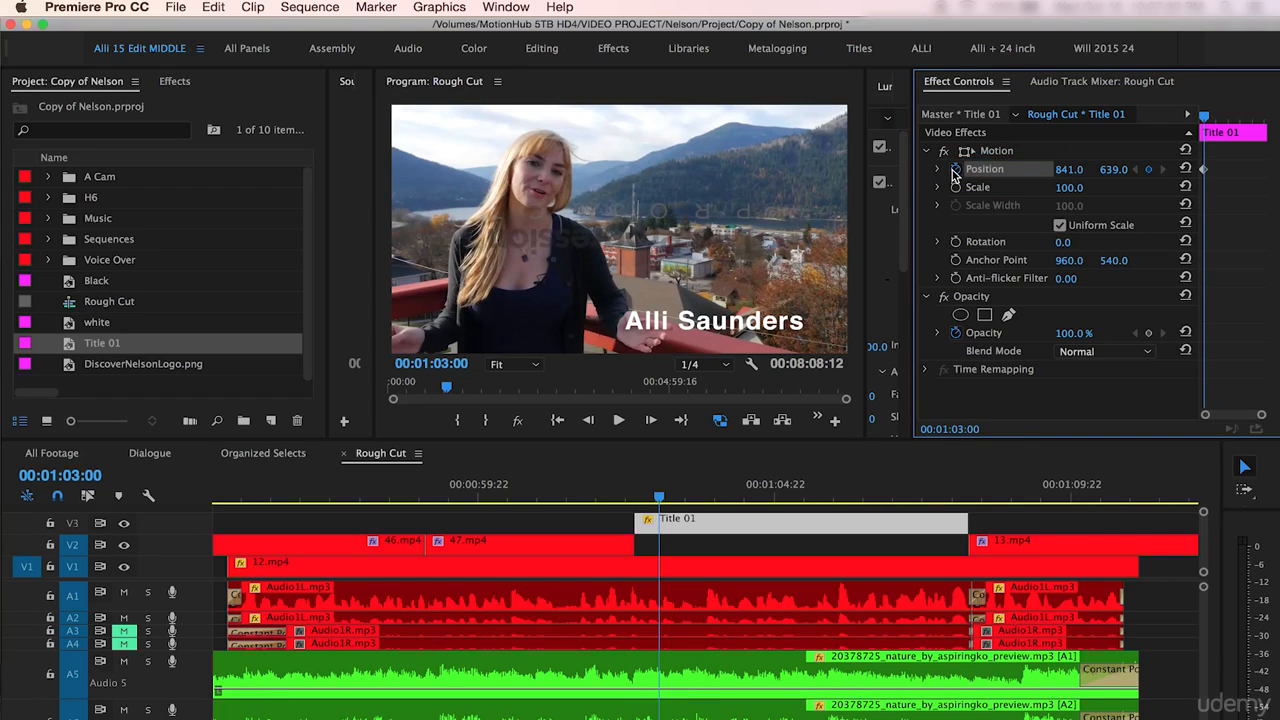
pyautogui.press('Left')
pyautogui.press('Left')
pyautogui.press('Left')
pyautogui.press('Left')
pyautogui.press('Left')
pyautogui.press('Left')
pyautogui.press('Left')
pyautogui.press('Left')
pyautogui.press('Left')
pyautogui.press('Left')
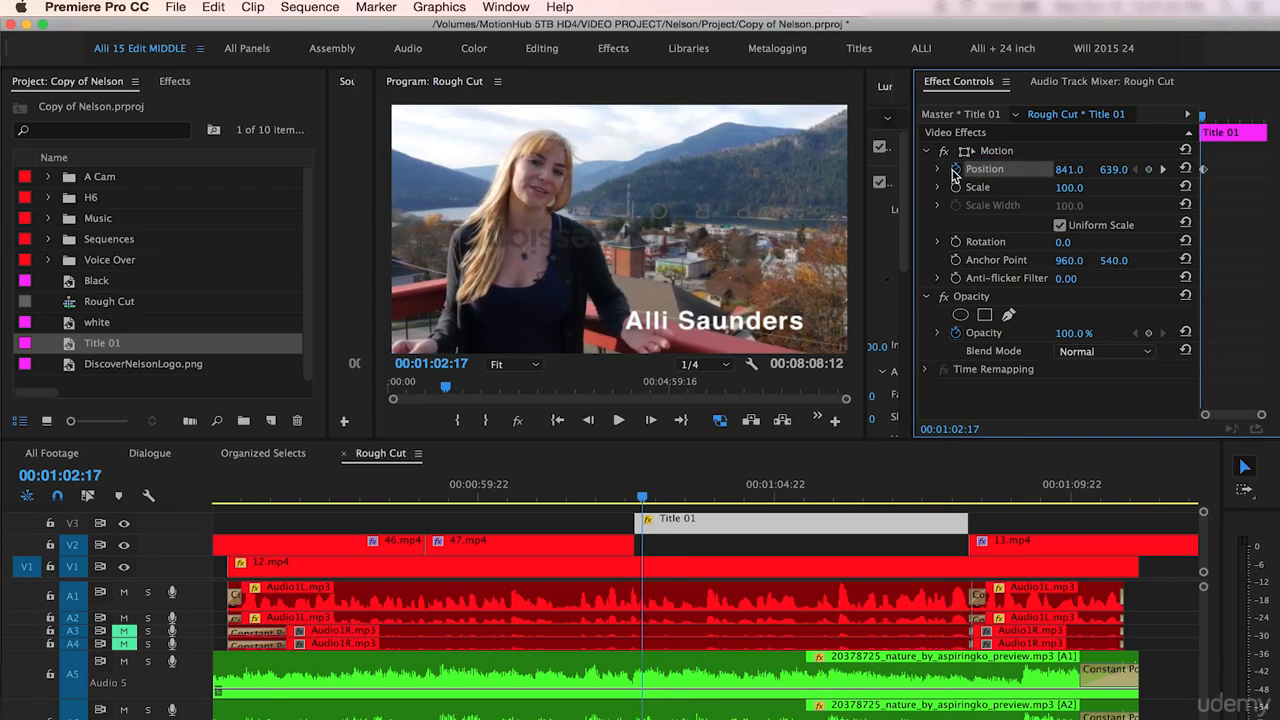
pyautogui.press('Left')
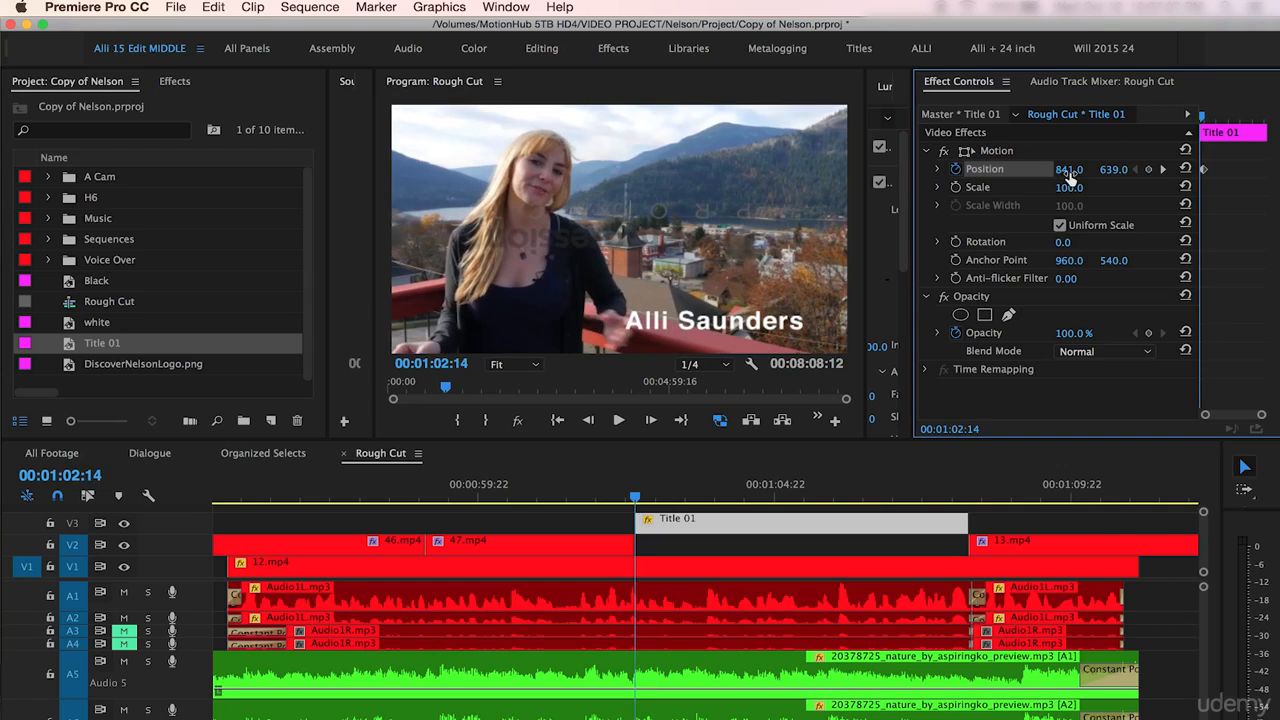
pyautogui.moveTo(1068, 172); pyautogui.dragTo(1277, 172)
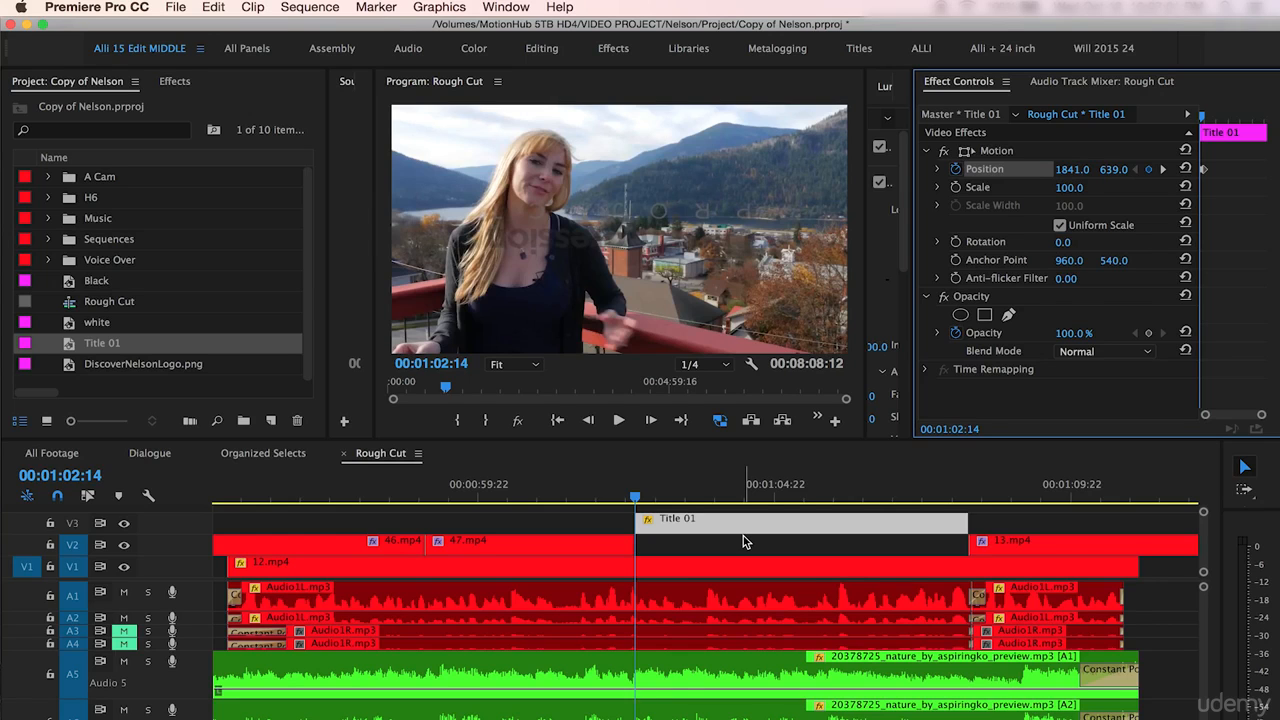
# - Select both position keyframes and apply Ease In temporal interpolation to them
pyautogui.press('space')
pyautogui.press('space')
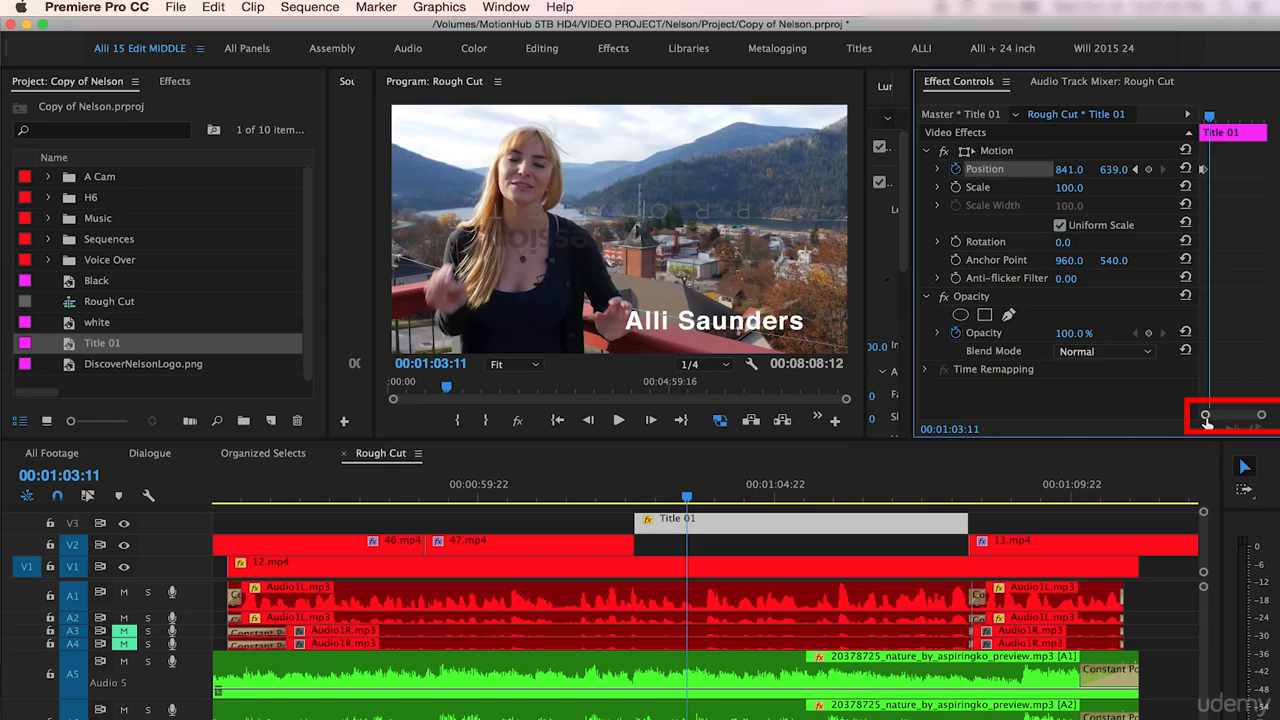
pyautogui.moveTo(1204, 419); pyautogui.dragTo(1246, 420)
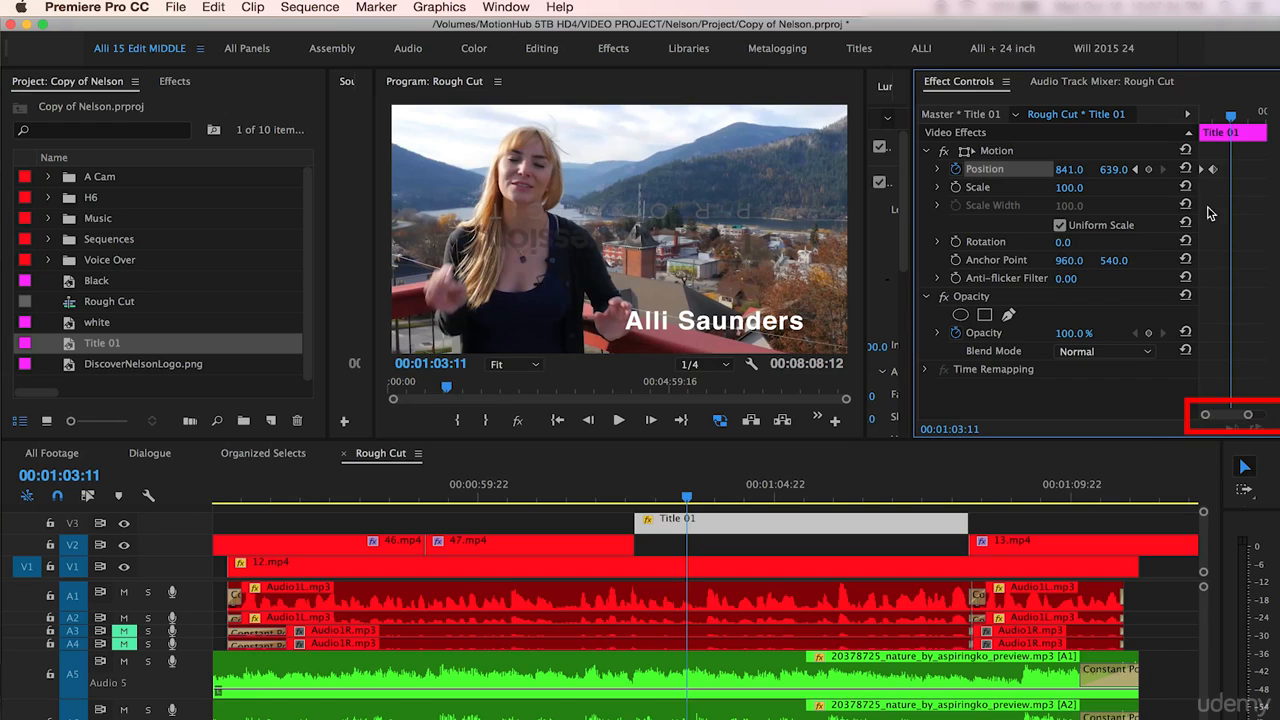
pyautogui.moveTo(1220, 154); pyautogui.dragTo(1192, 185)
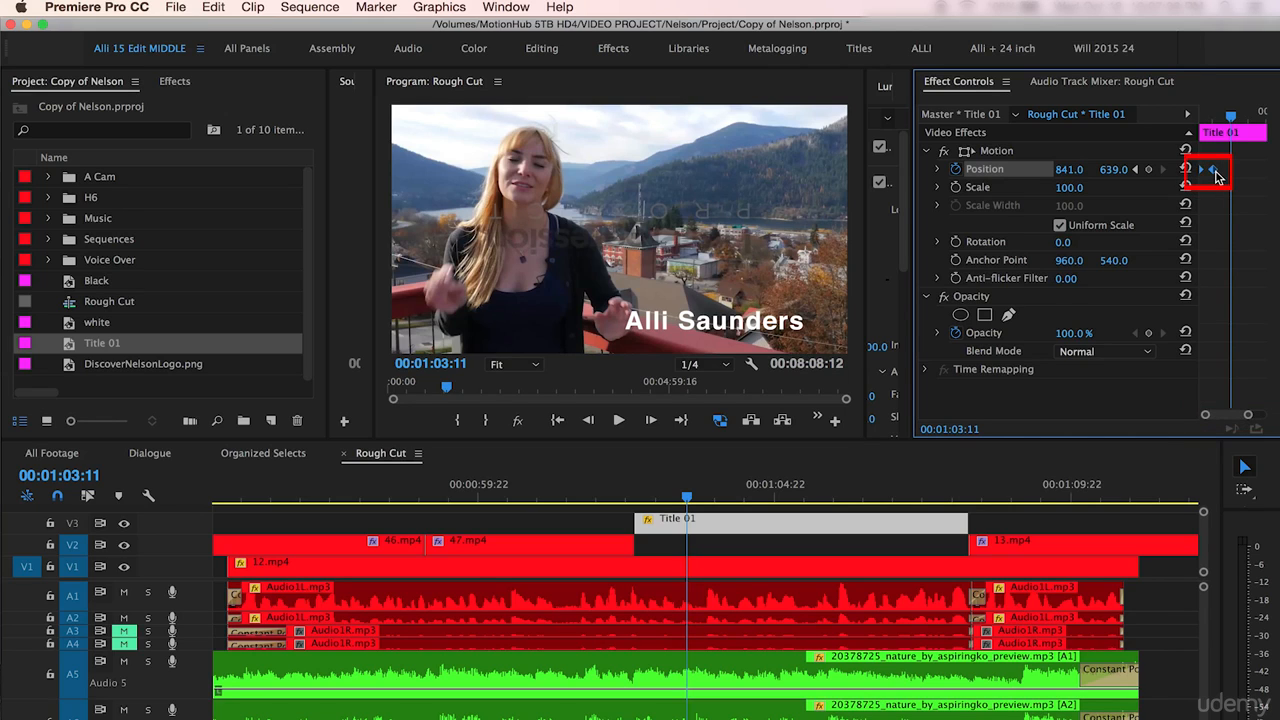
pyautogui.rightClick(1218, 177)
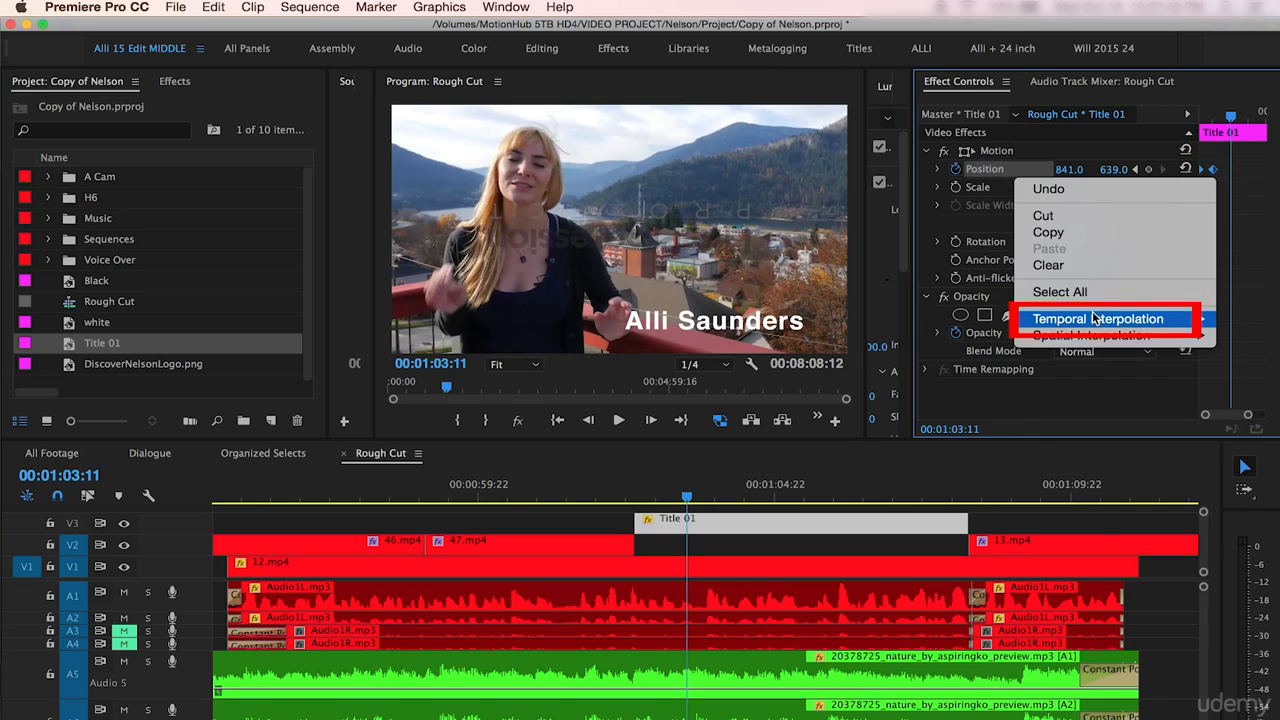
pyautogui.moveTo(1093, 319)
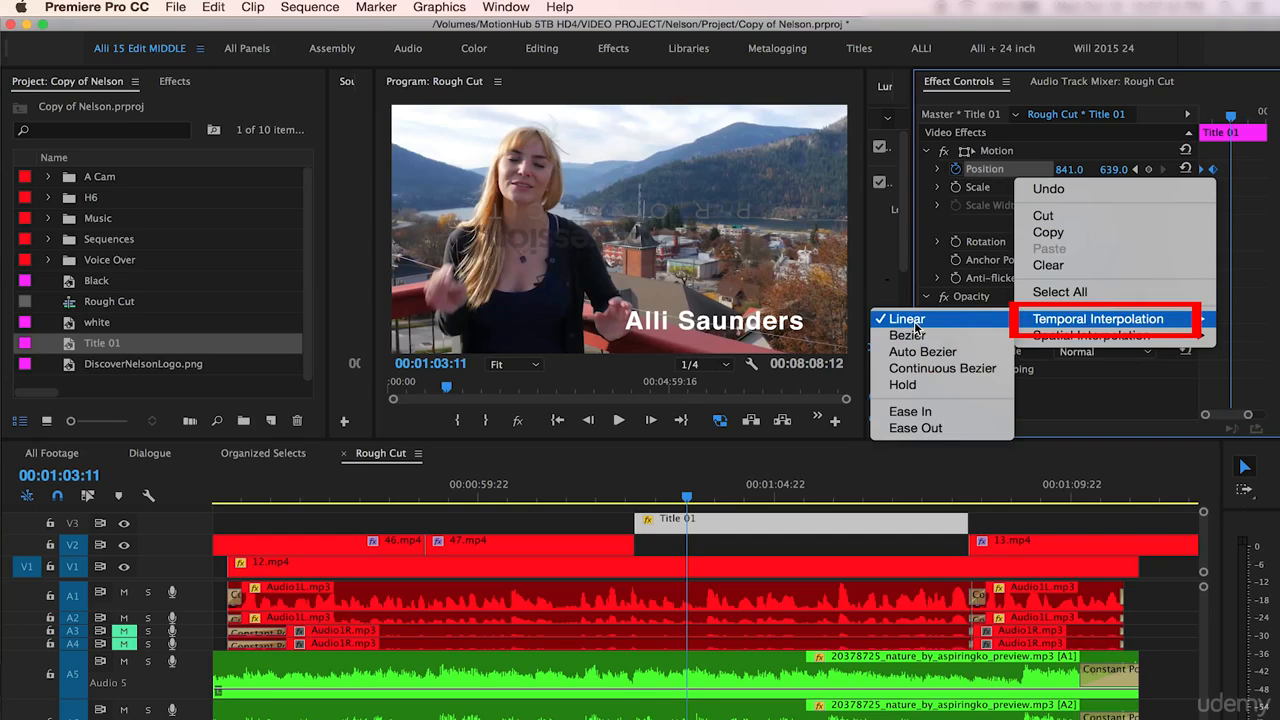
pyautogui.click(900, 411)
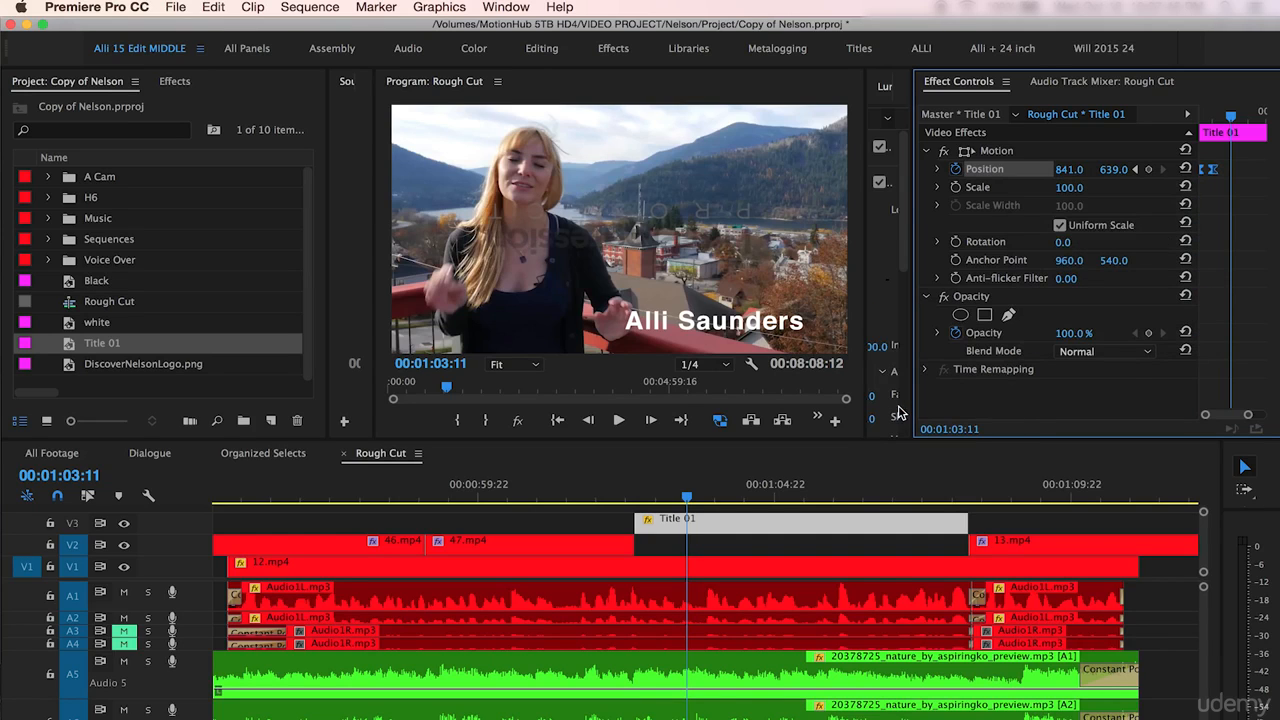
# - Set the position keyframes' spatial interpolation to Linear
pyautogui.rightClick(1217, 178)
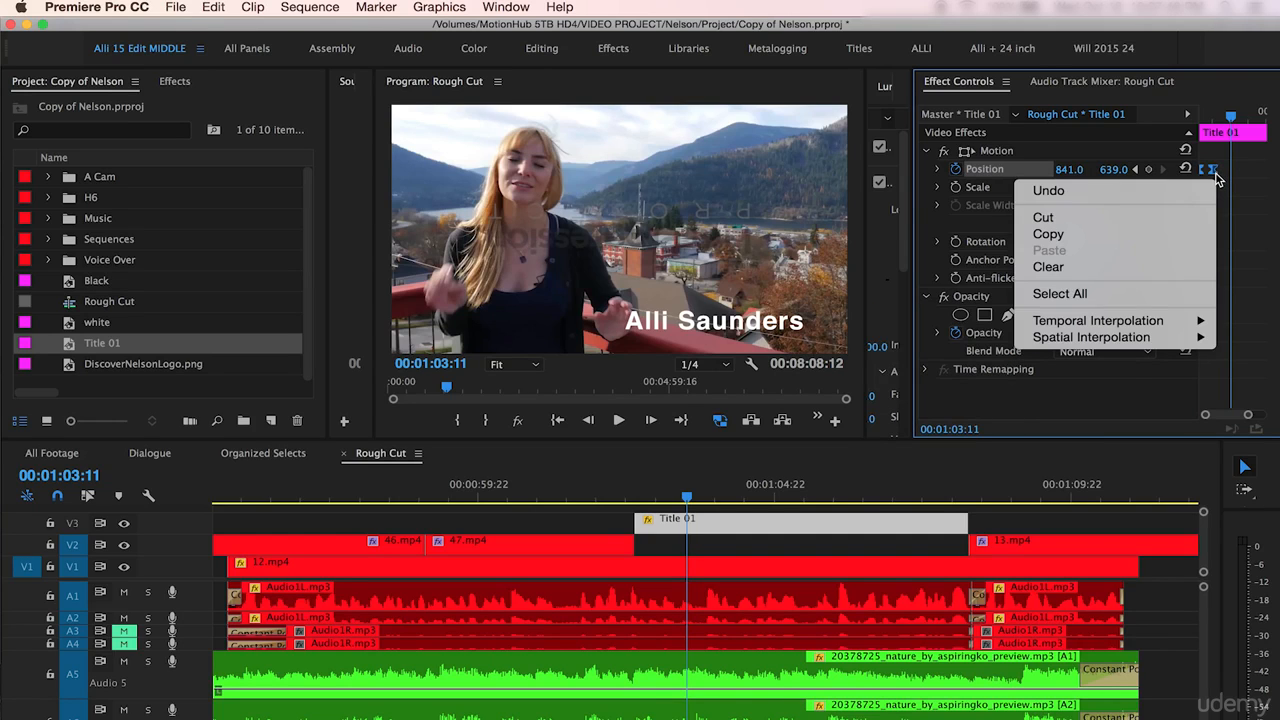
pyautogui.moveTo(1100, 341)
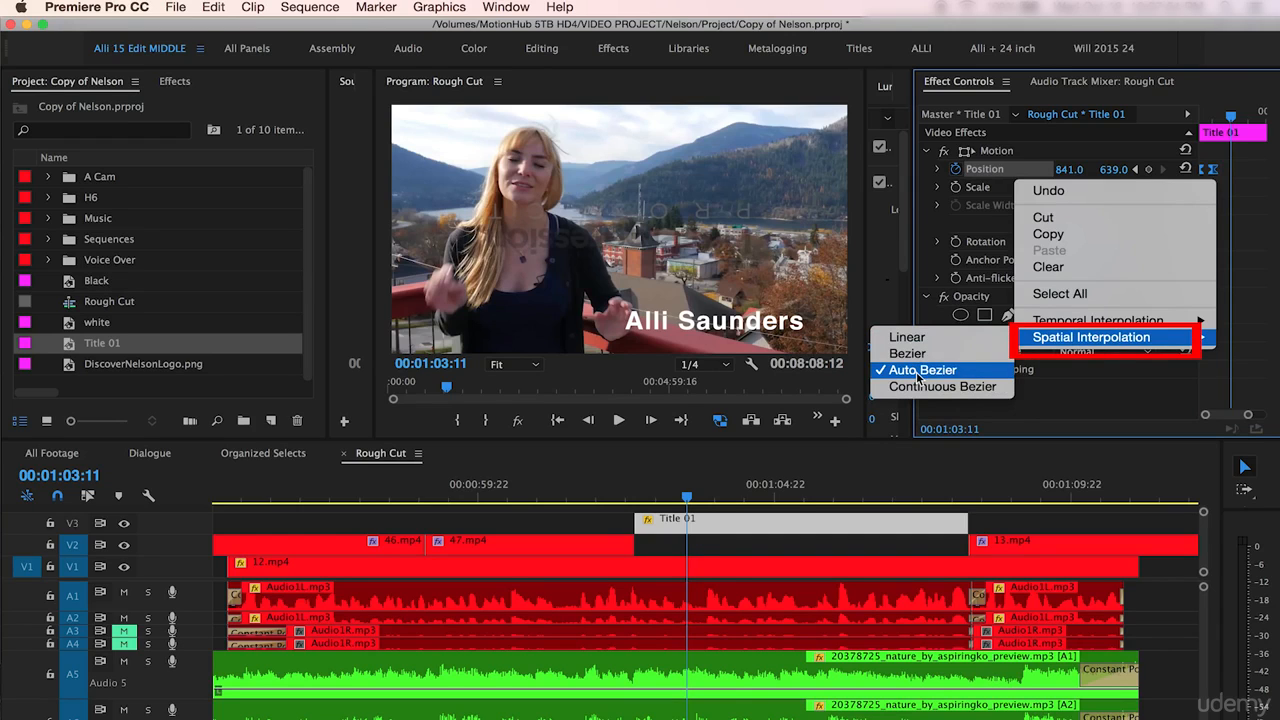
pyautogui.click(909, 338)
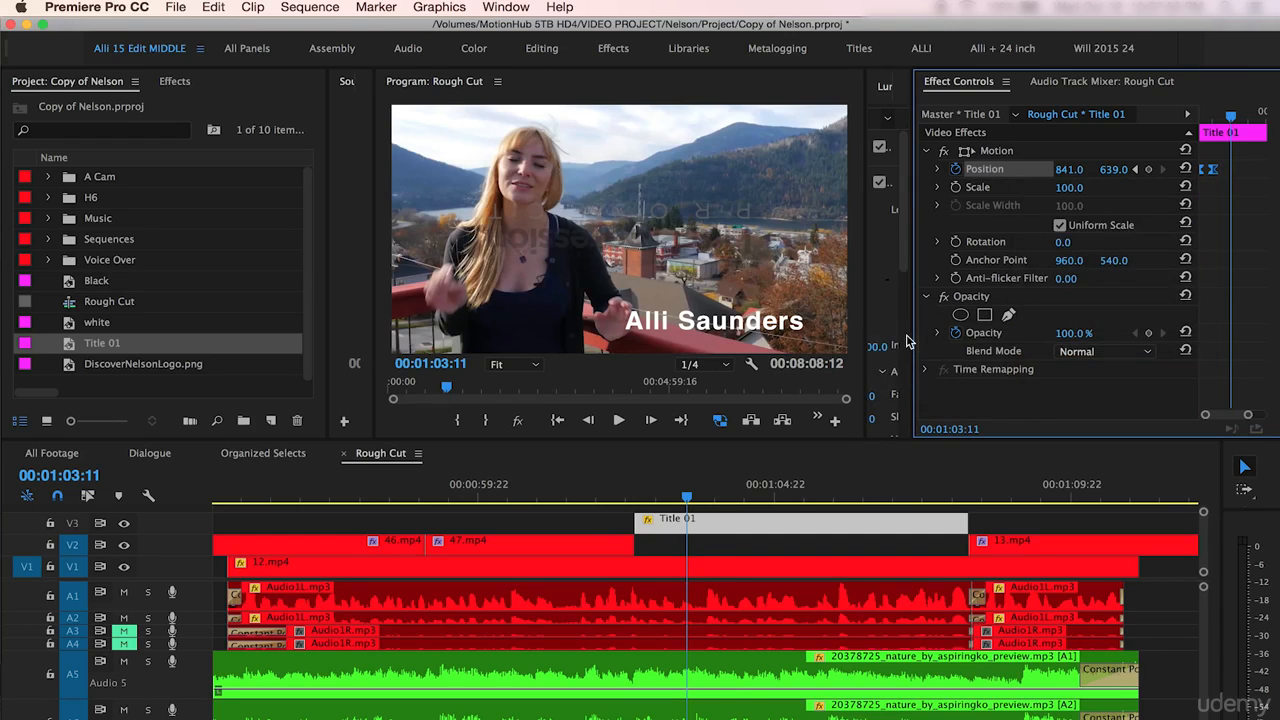
# - Play back the title's slide-in from the start of the clip
pyautogui.click(632, 493)
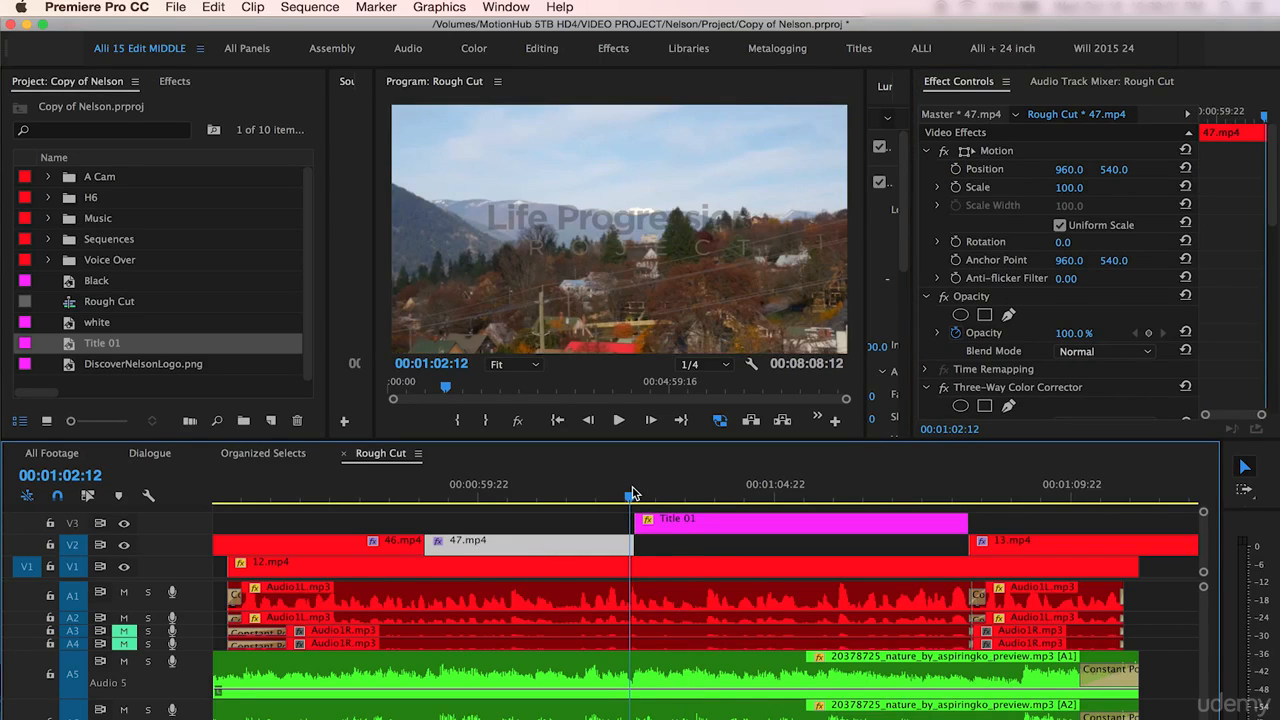
pyautogui.press('space')
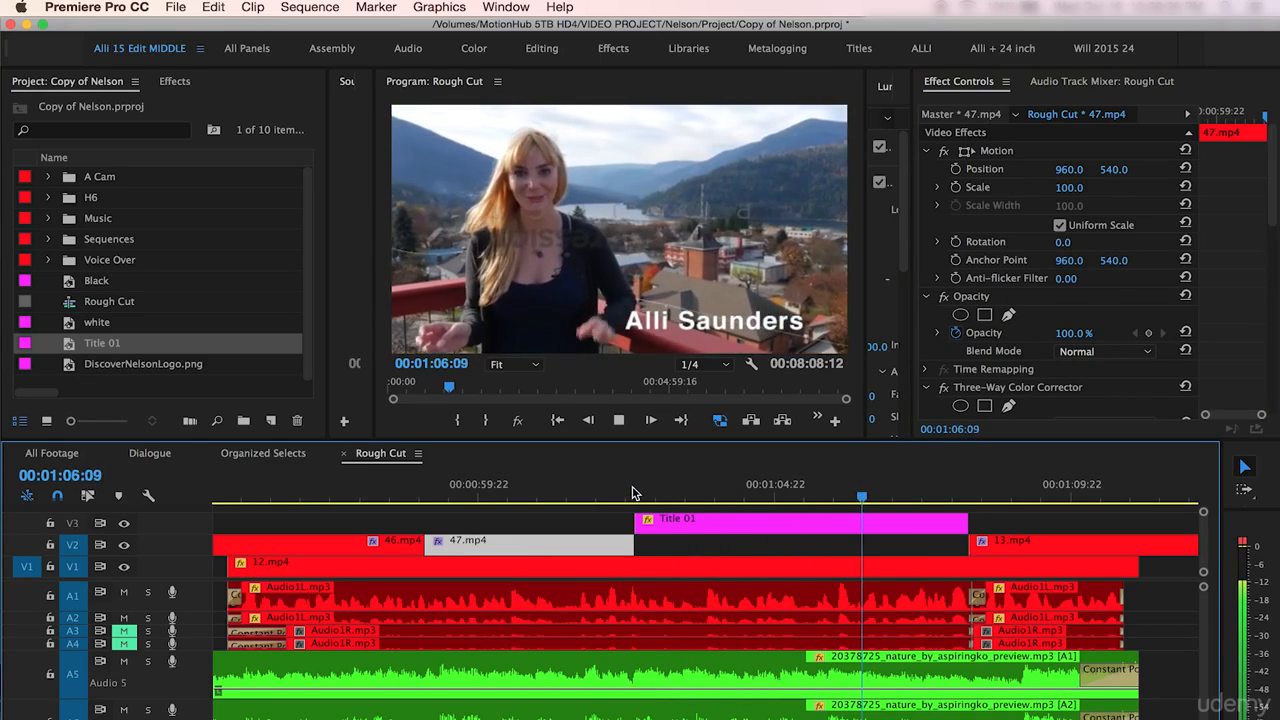
pyautogui.press('space')
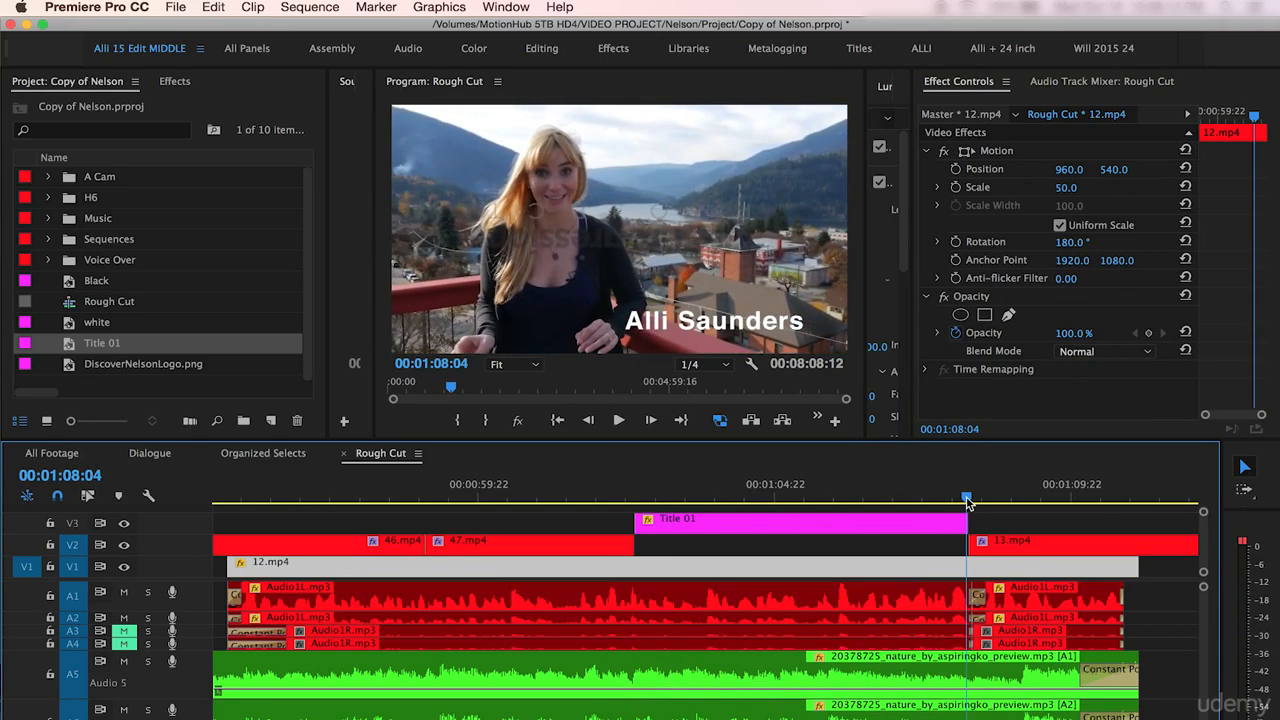
# - Add a position keyframe holding 841, 639 a few frames before the title clip ends
pyautogui.press('Right')
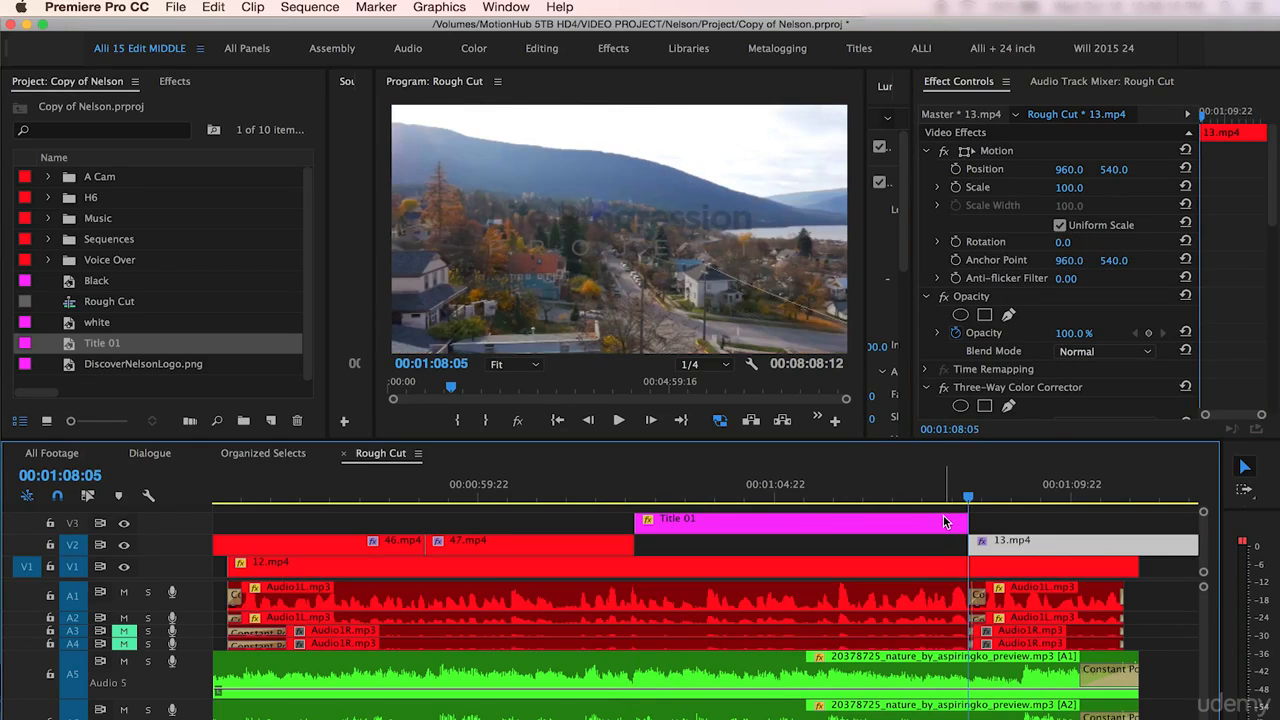
pyautogui.click(945, 522)
pyautogui.click(686, 539)
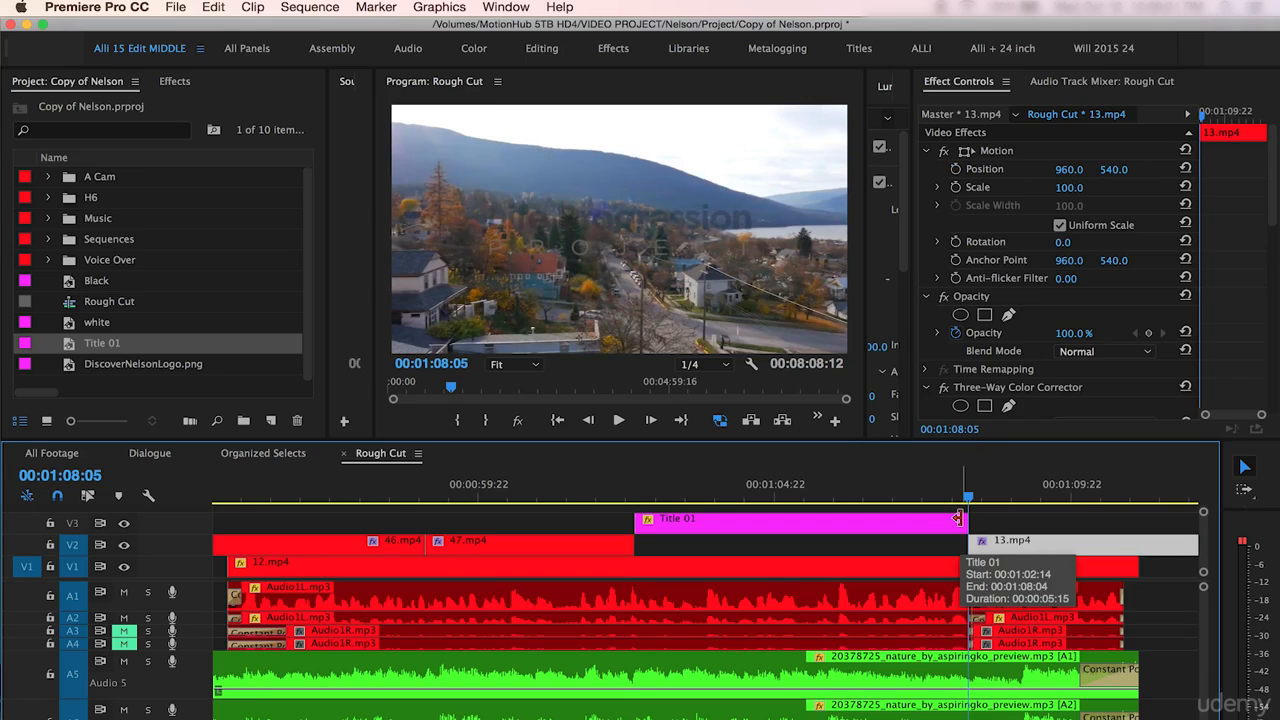
pyautogui.press('Left')
pyautogui.press('Left')
pyautogui.press('Left')
pyautogui.press('Left')
pyautogui.press('Left')
pyautogui.press('Left')
pyautogui.press('Left')
pyautogui.press('Left')
pyautogui.press('Left')
pyautogui.press('Left')
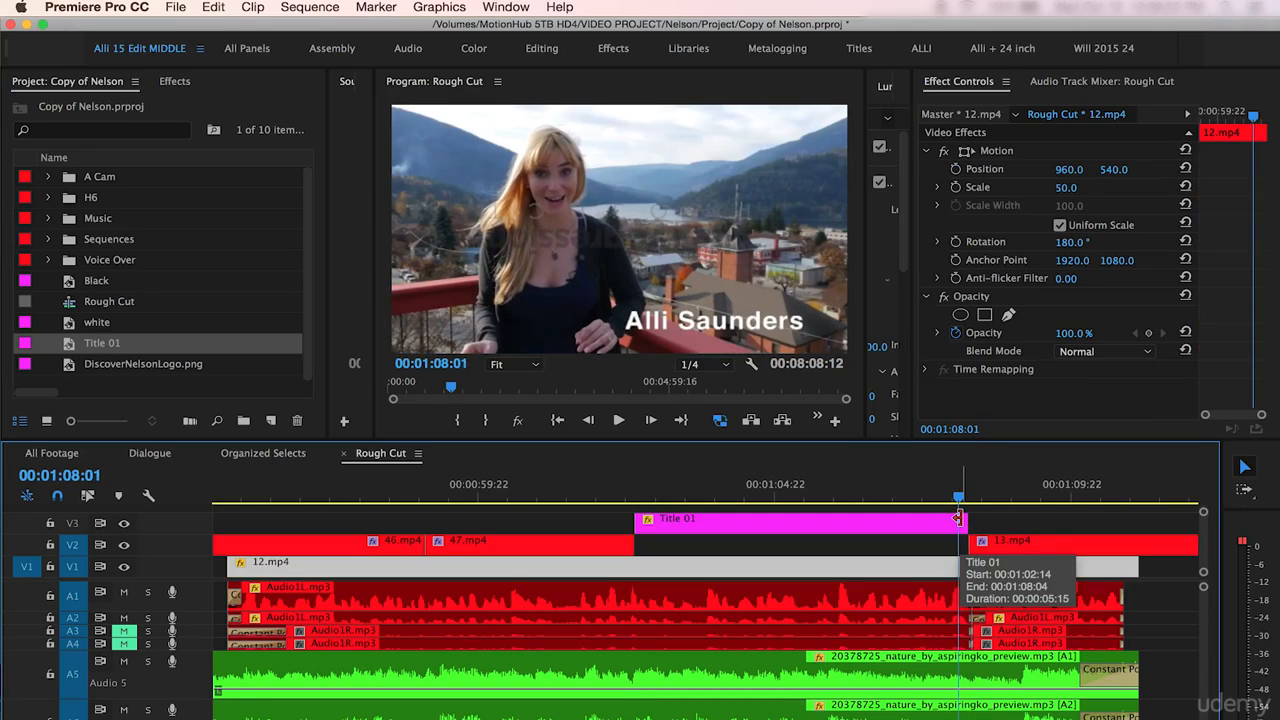
pyautogui.click(914, 530)
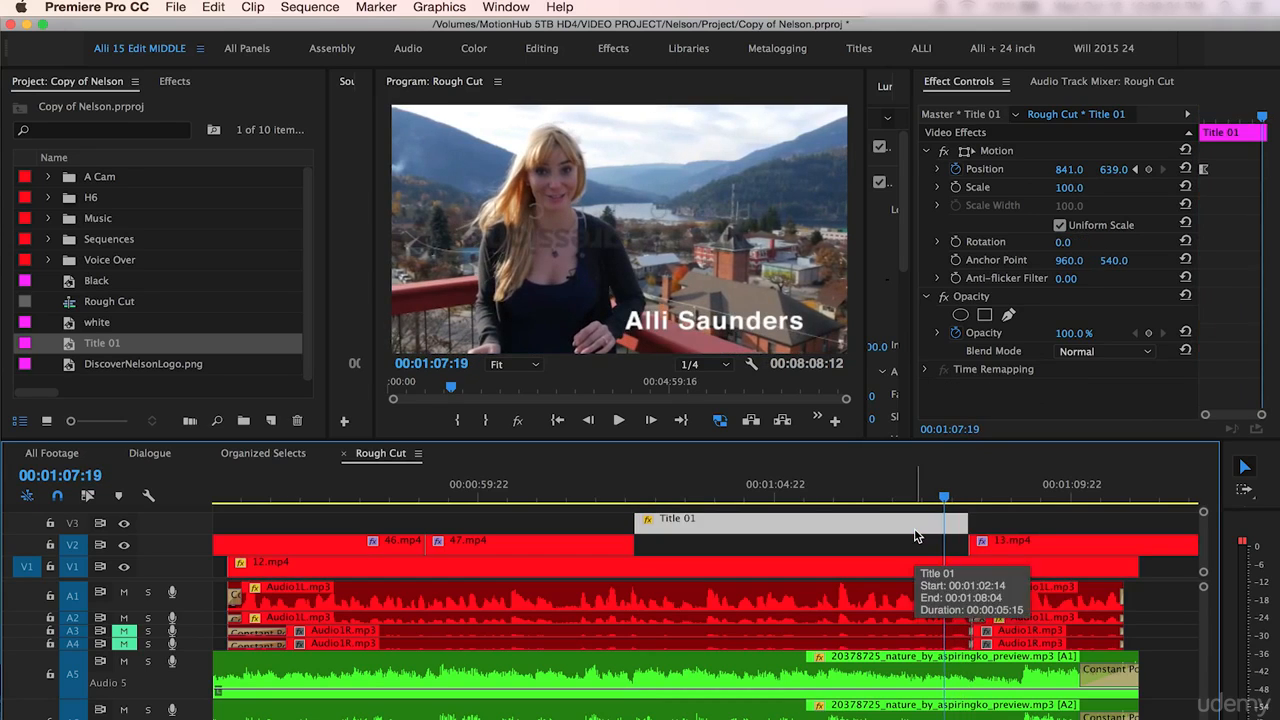
pyautogui.click(1150, 172)
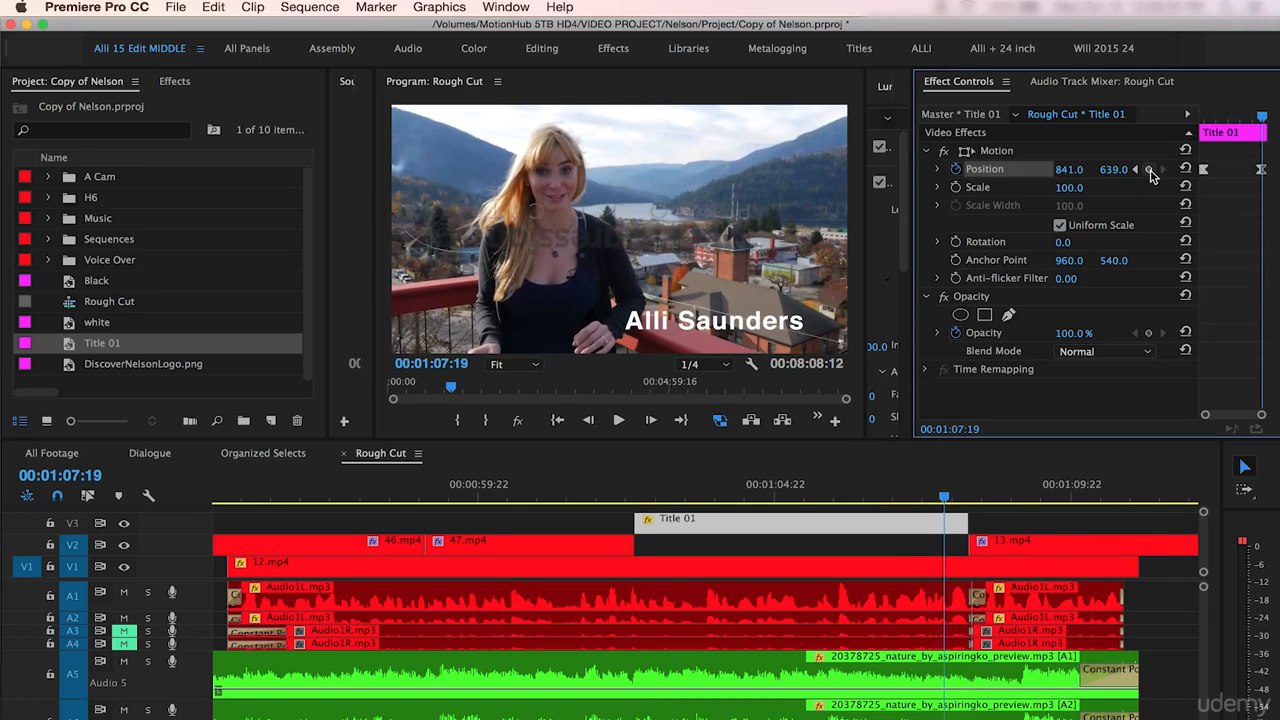
# - Set the title's x position to 1923 at its last frame so it slides out
pyautogui.press('Right')
pyautogui.press('Right')
pyautogui.press('Right')
pyautogui.press('Right')
pyautogui.press('Right')
pyautogui.press('Right')
pyautogui.press('Right')
pyautogui.press('Right')
pyautogui.press('Right')
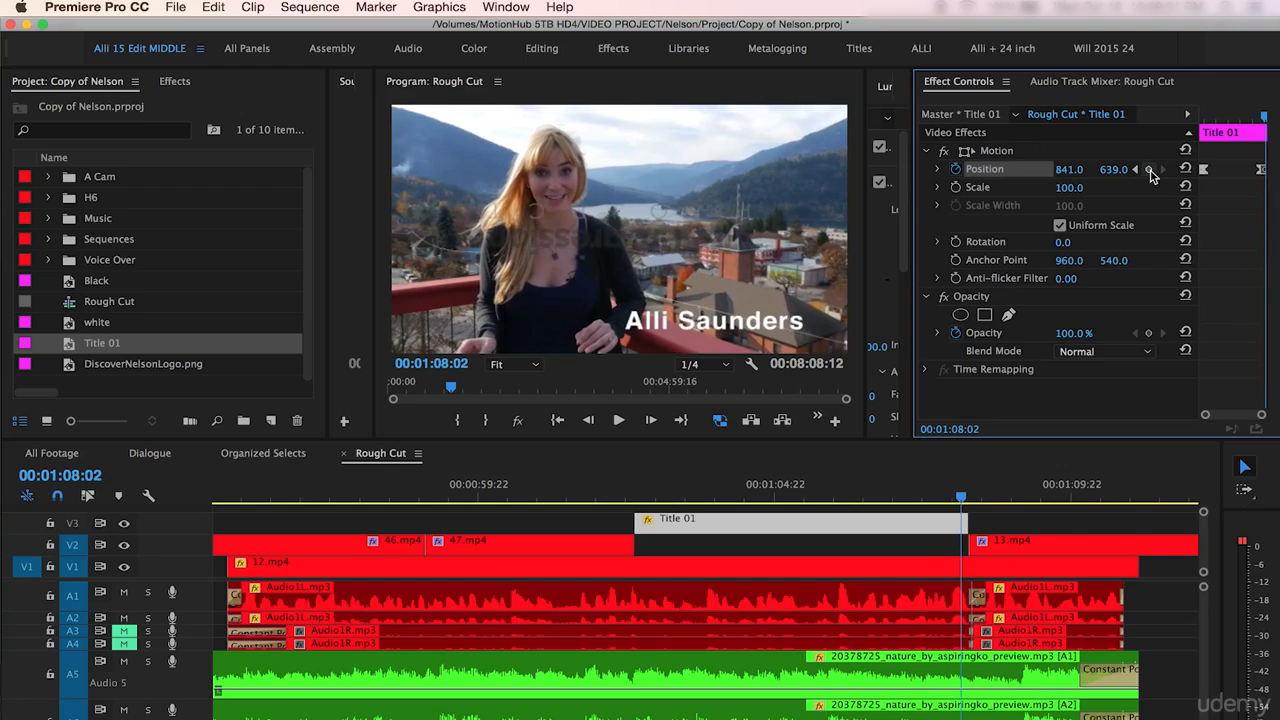
pyautogui.moveTo(1068, 169); pyautogui.dragTo(1065, 173)
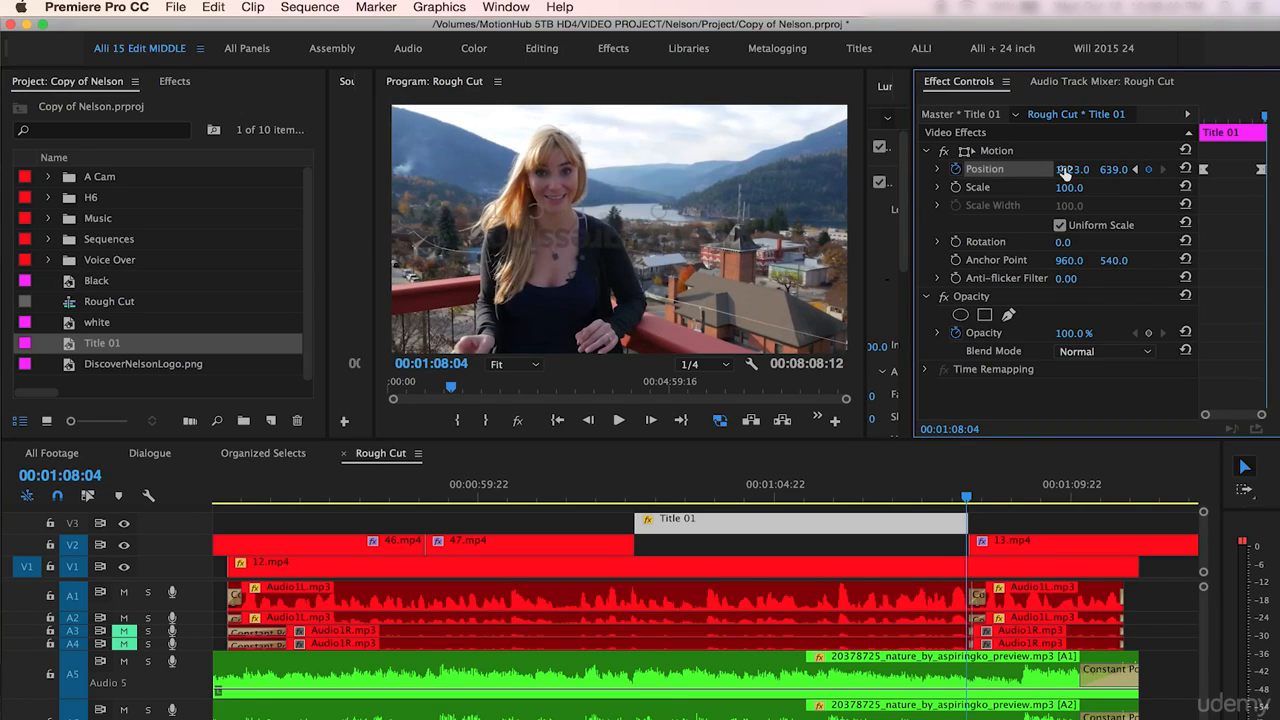
# - Play back the title's slide-in and slide-out animation in the sequence
pyautogui.click(637, 493)
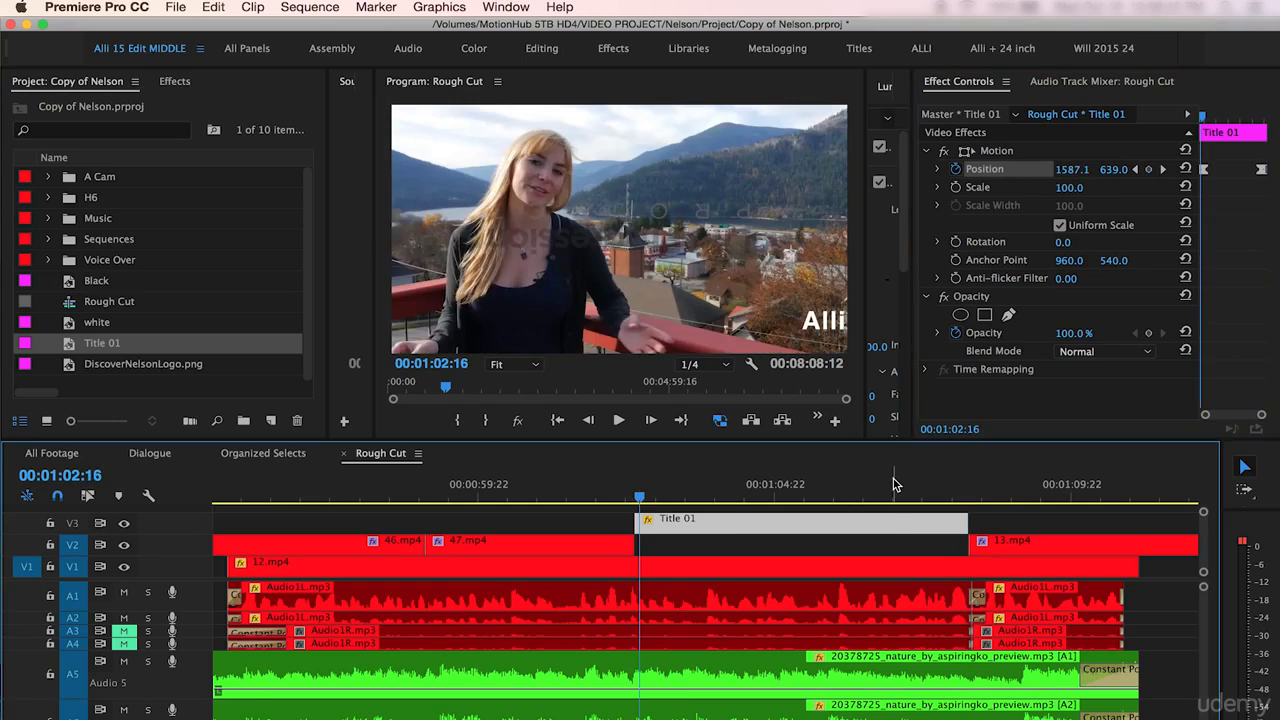
pyautogui.click(897, 485)
pyautogui.press('space')
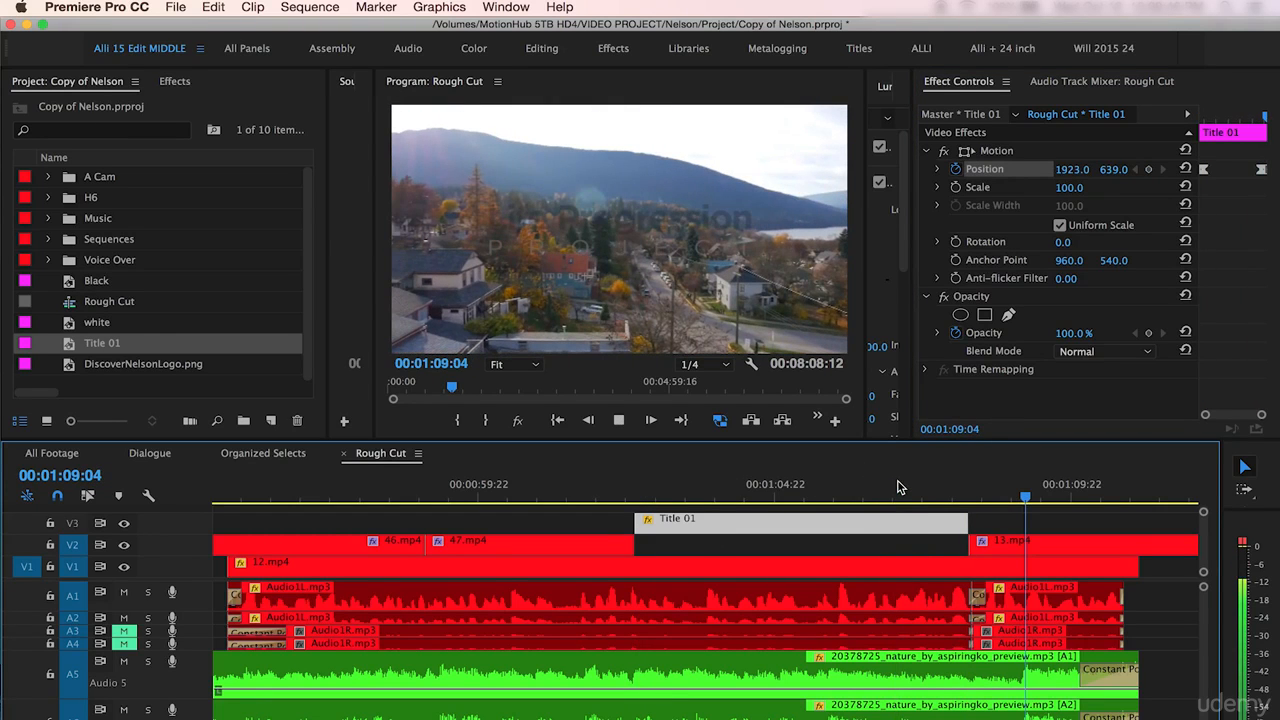
pyautogui.moveTo(454, 523); pyautogui.dragTo(454, 543)
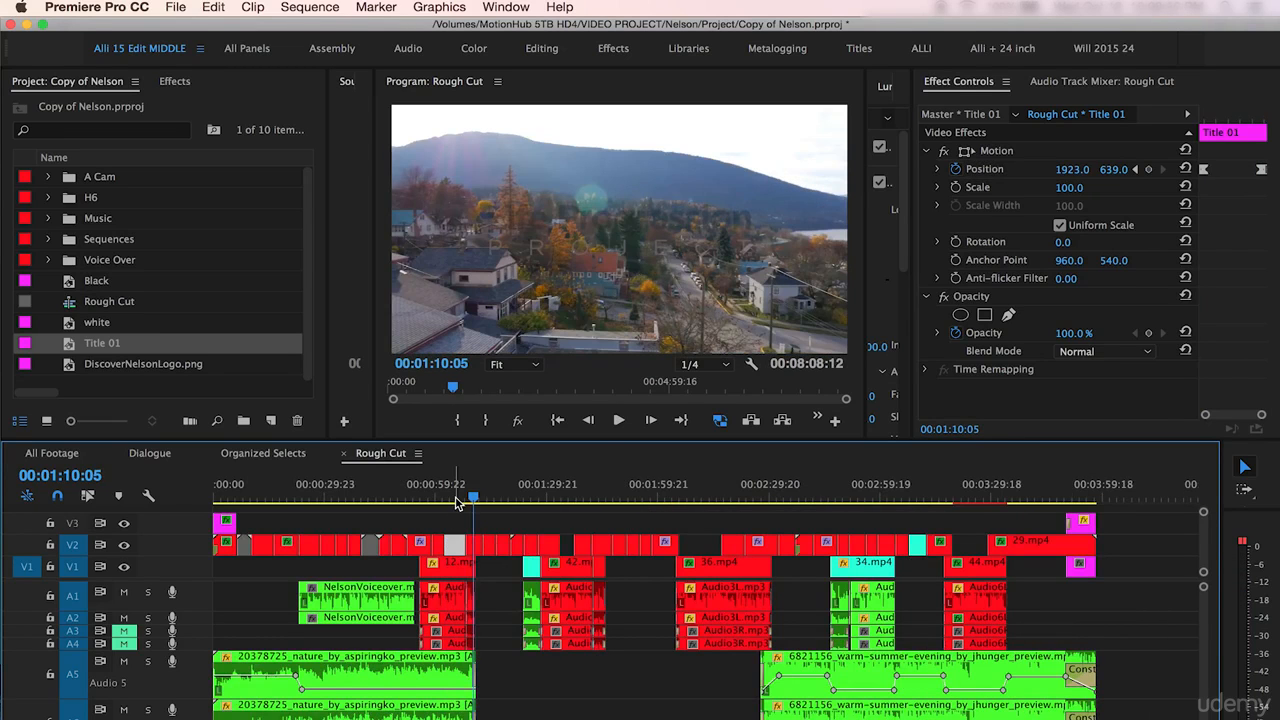
pyautogui.click(455, 497)
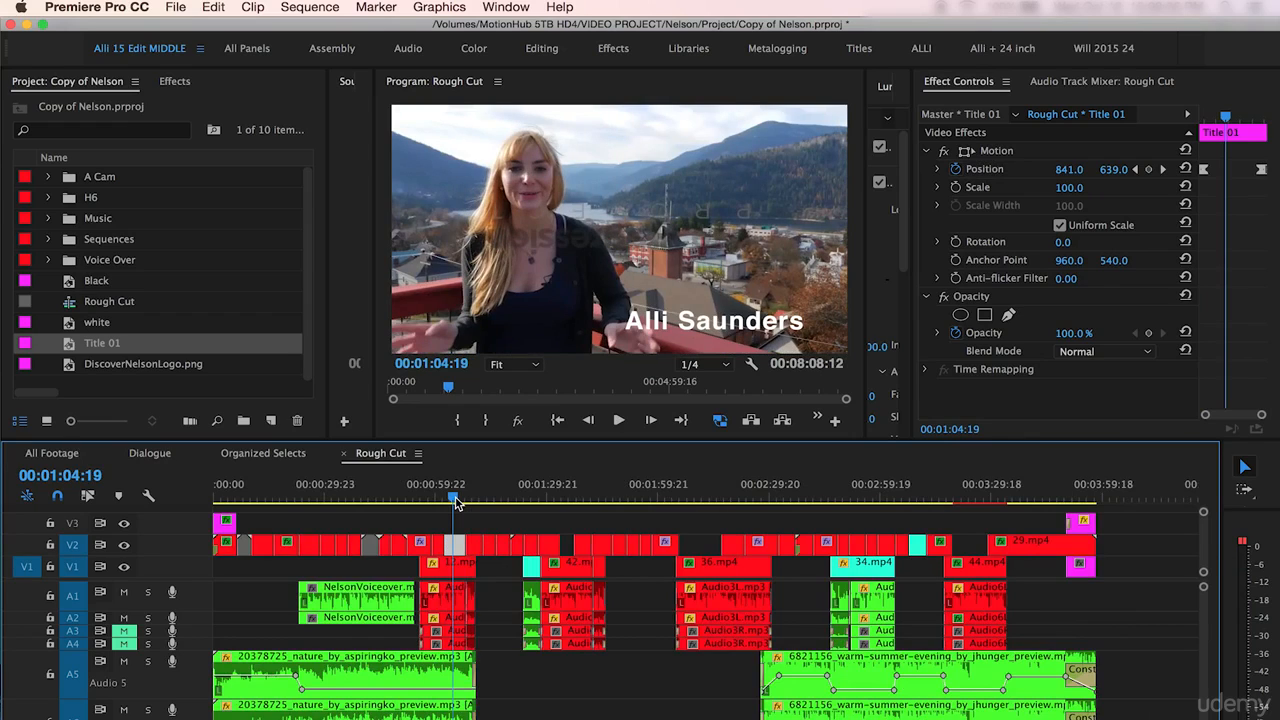